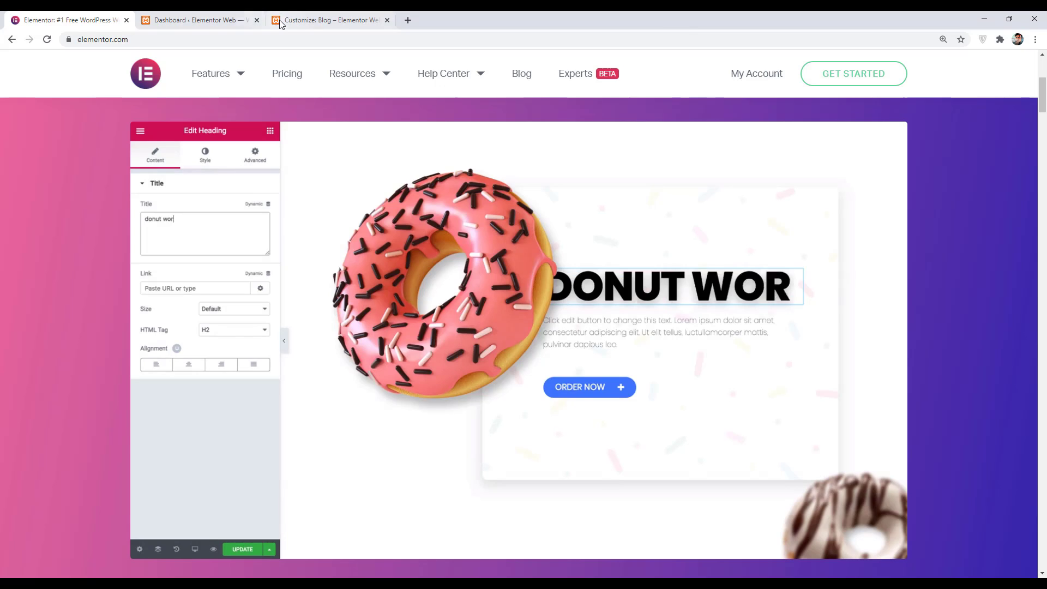
click(285, 22)
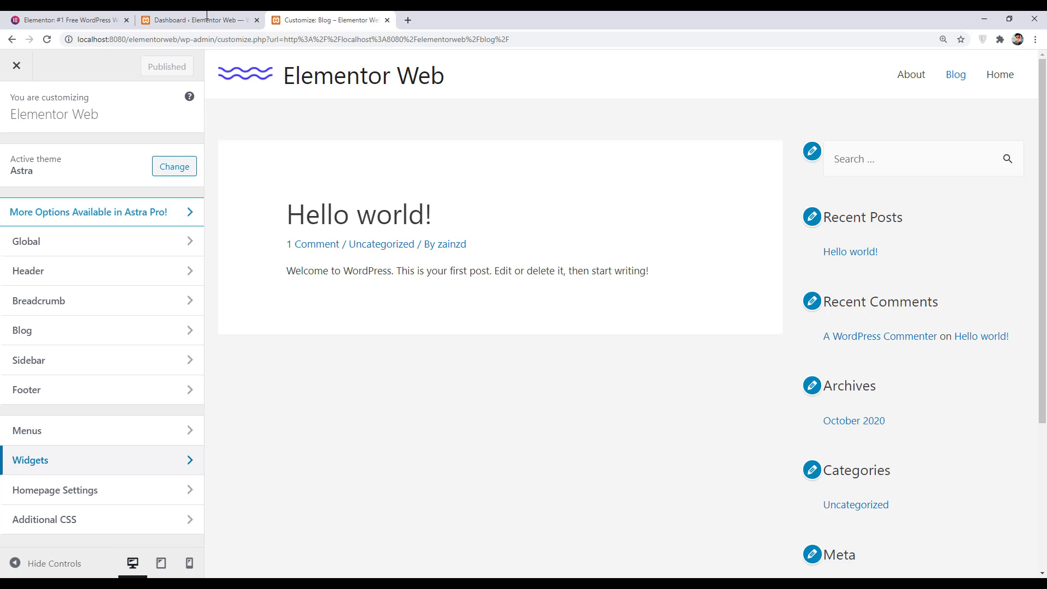
click(72, 20)
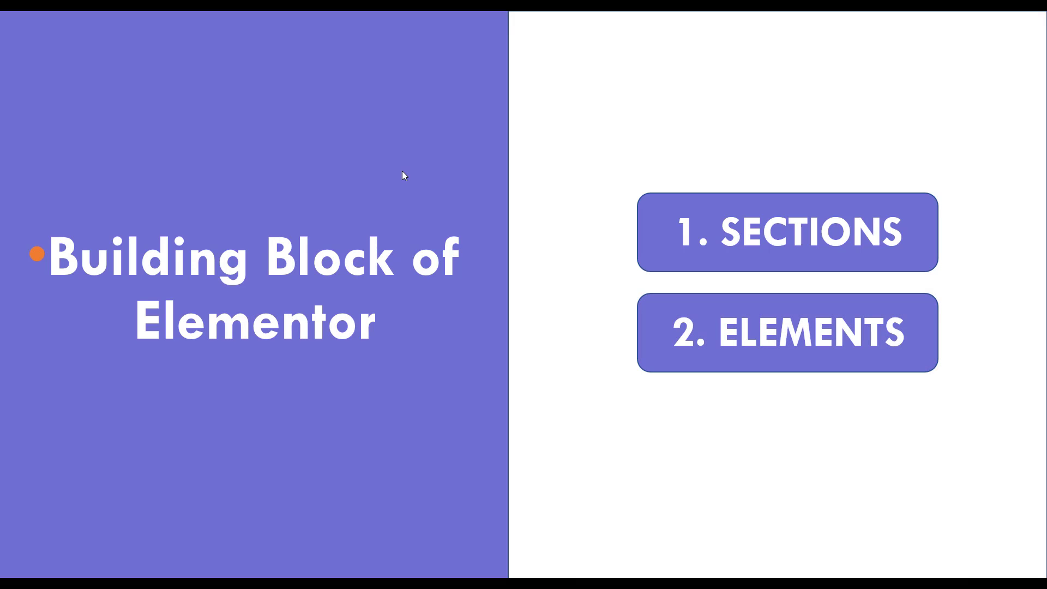
key(Right)
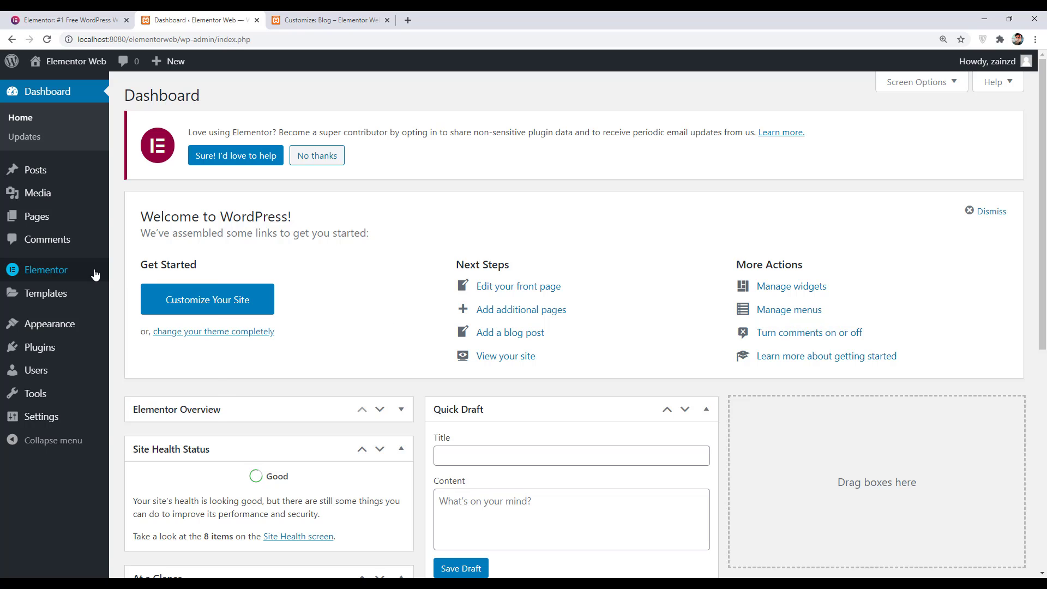
Step: Open the site's Home page for editing with Elementor
click(64, 218)
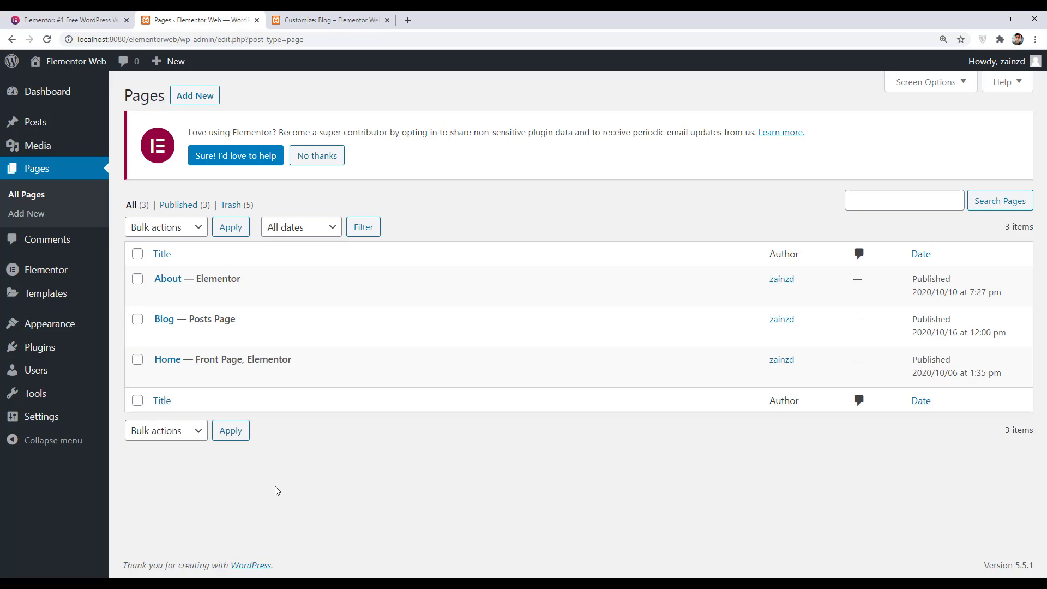
mouse_move(280, 383)
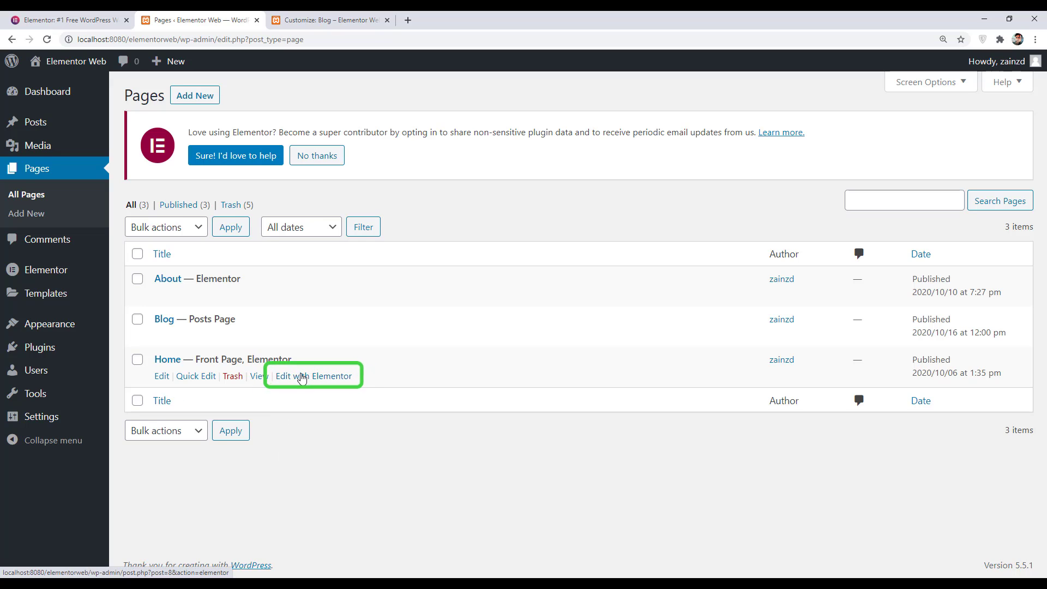
click(165, 362)
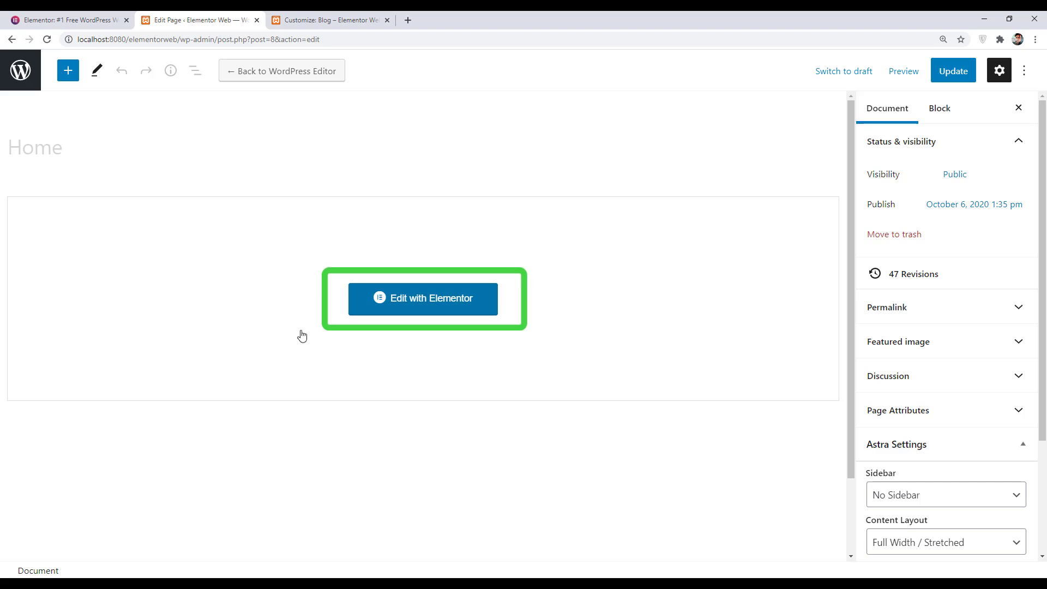
click(403, 298)
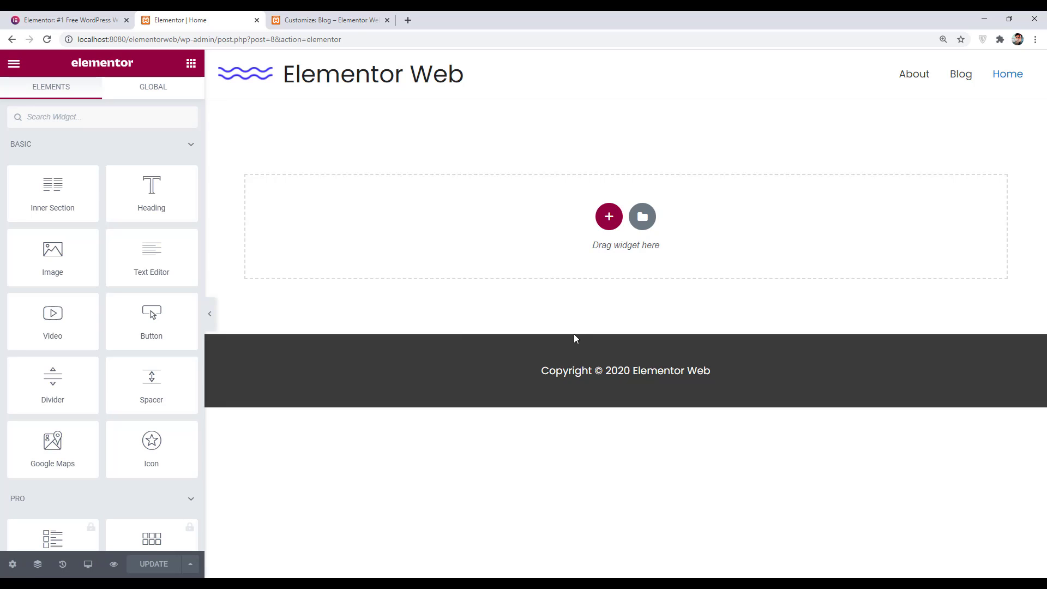
Step: Insert a single-column section in the empty page area and add a new column to it
click(609, 217)
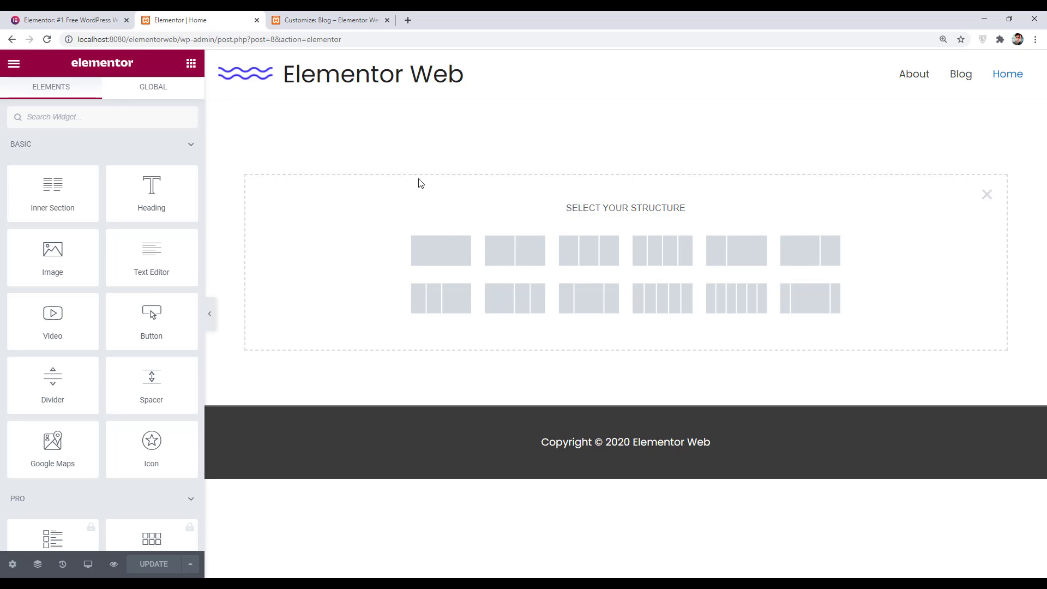
click(445, 259)
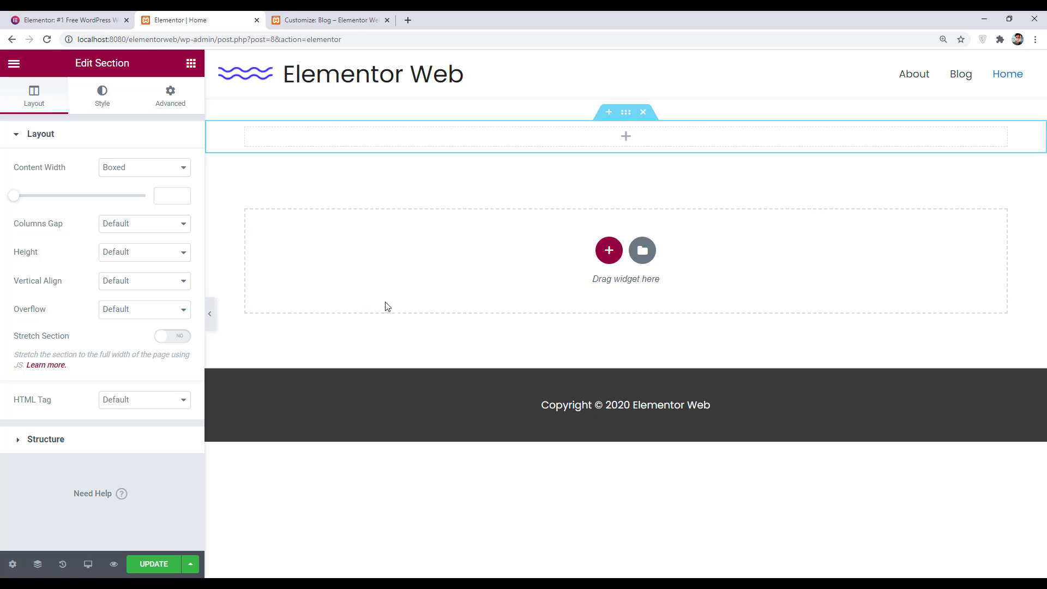
right_click(590, 142)
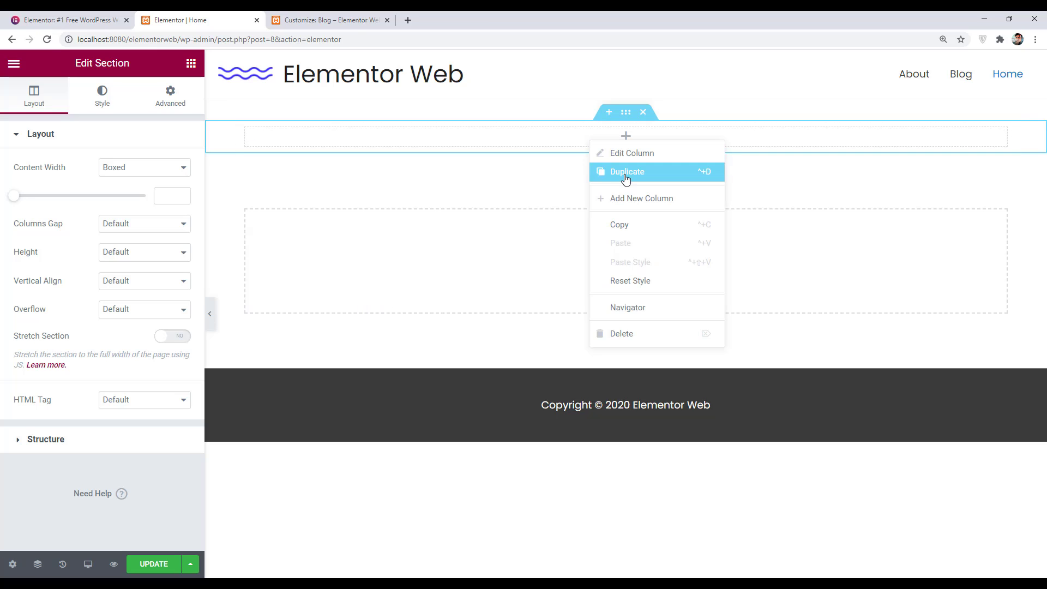
click(635, 200)
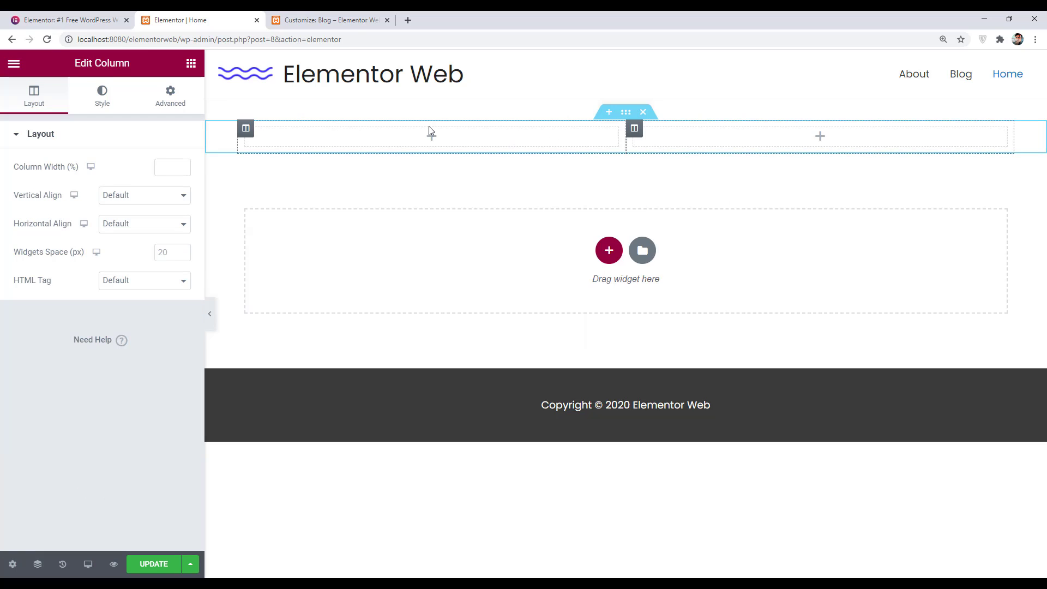
Step: Insert a single-column section below the two-column one and place a Heading widget in it
click(607, 254)
click(453, 285)
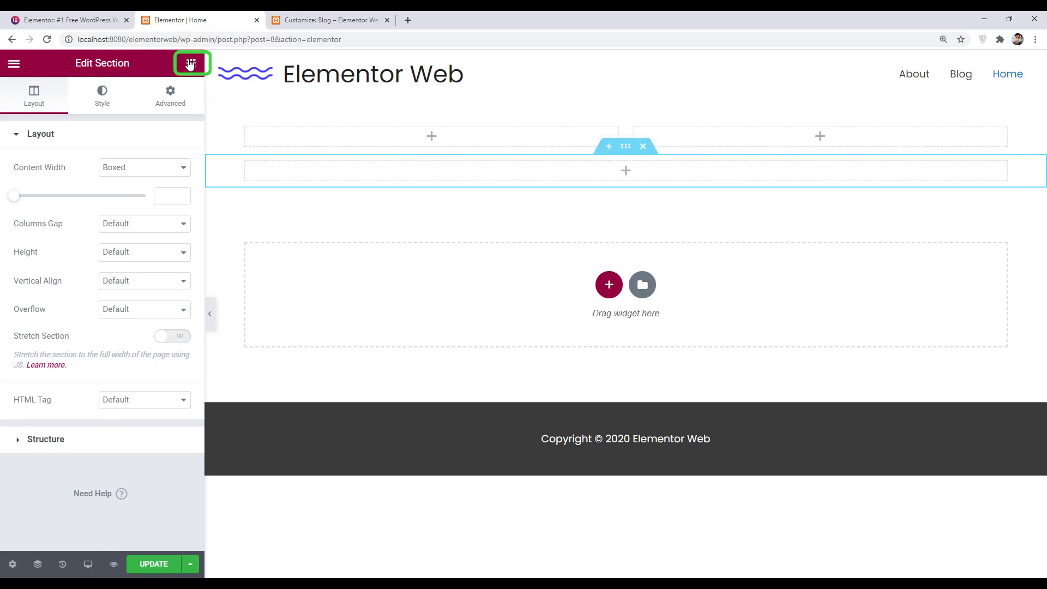
click(191, 63)
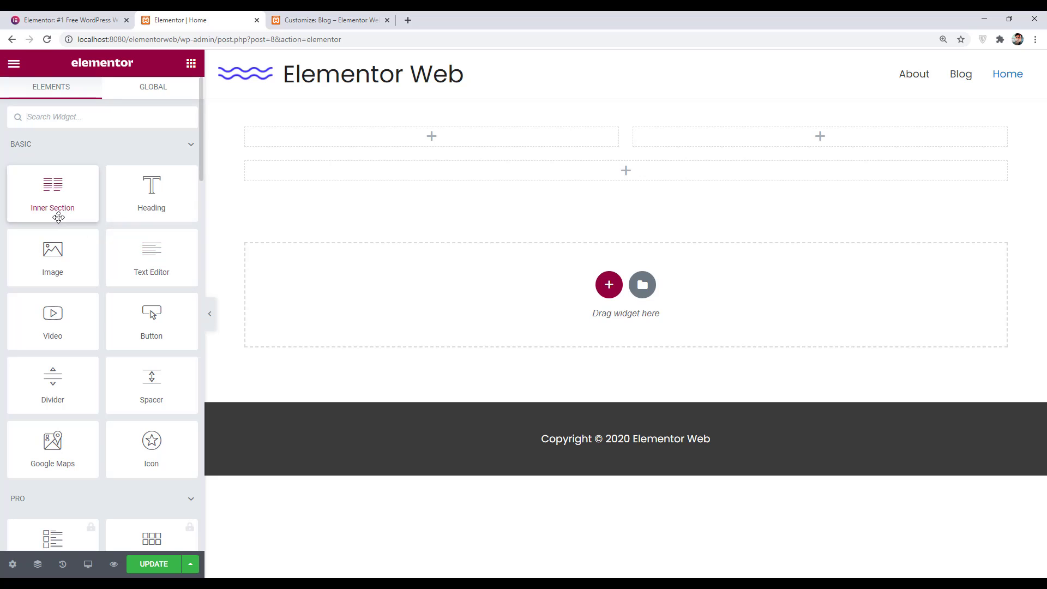
scroll(55, 218, down, 4)
scroll(60, 221, down, 14)
scroll(60, 221, up, 6)
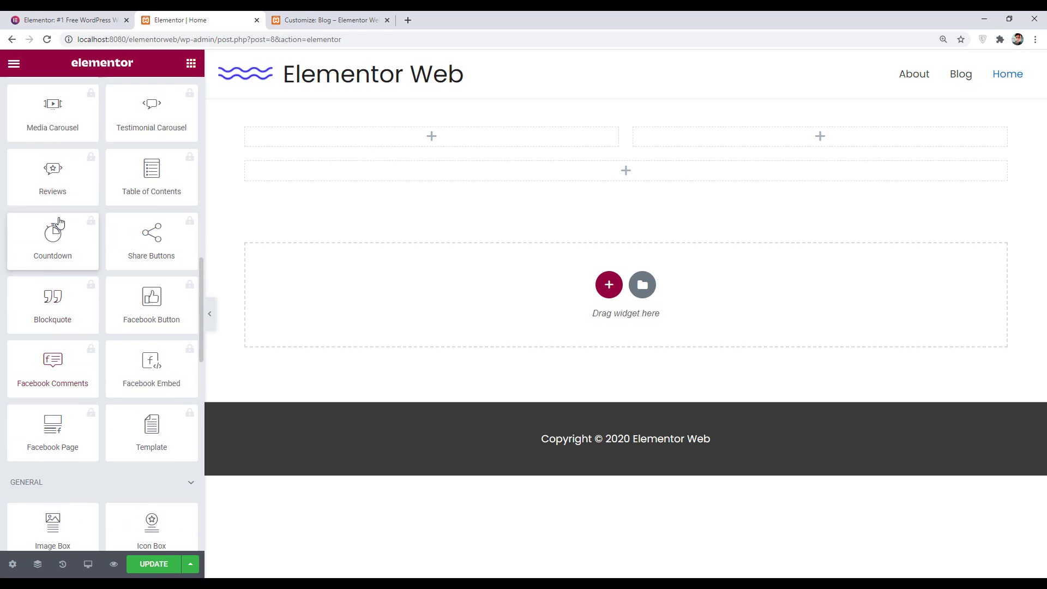
scroll(60, 221, up, 12)
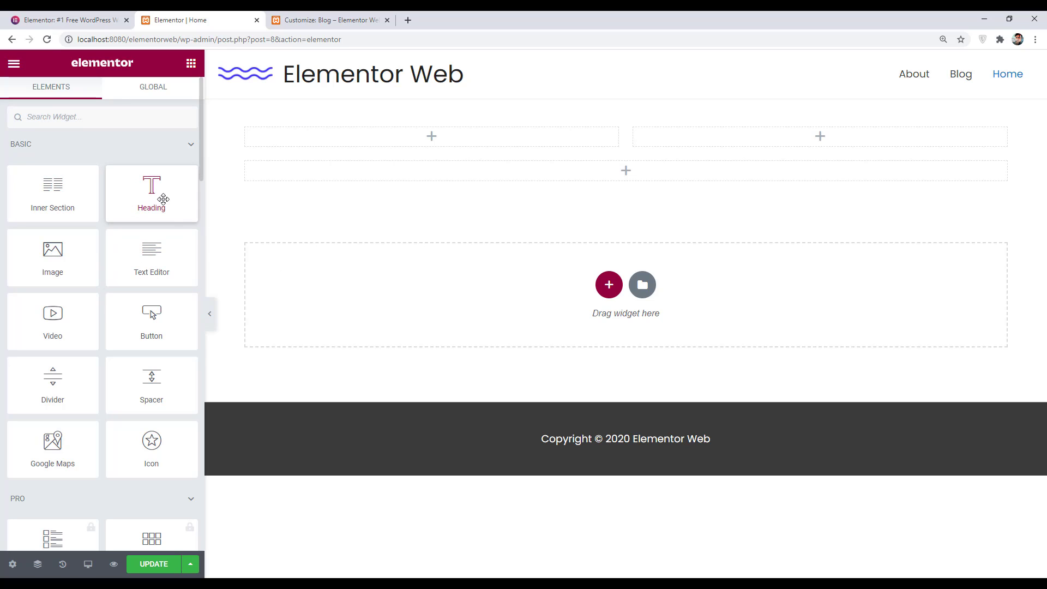
drag(163, 198, 633, 175)
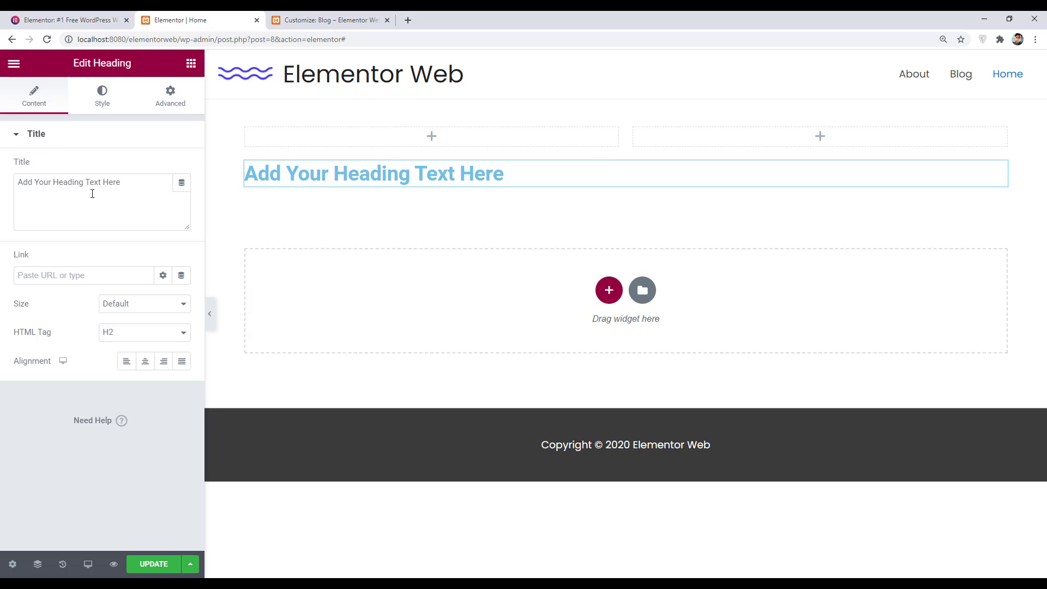
Step: Replace the heading's title with "Welcome to Our Website" and align it to the center
drag(143, 187, 2, 180)
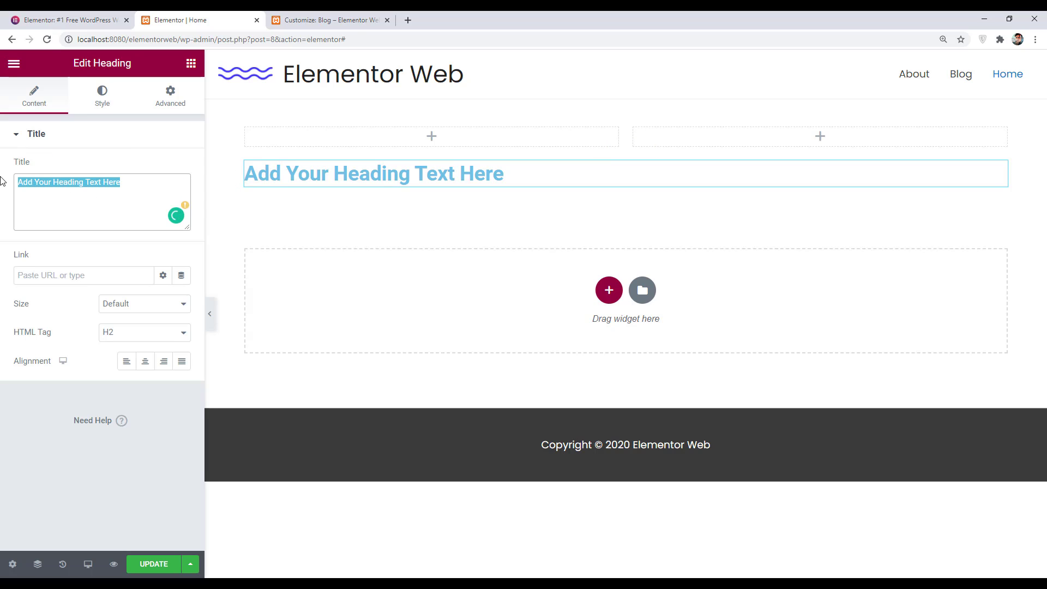
key(BackSpace)
text(Weclon)
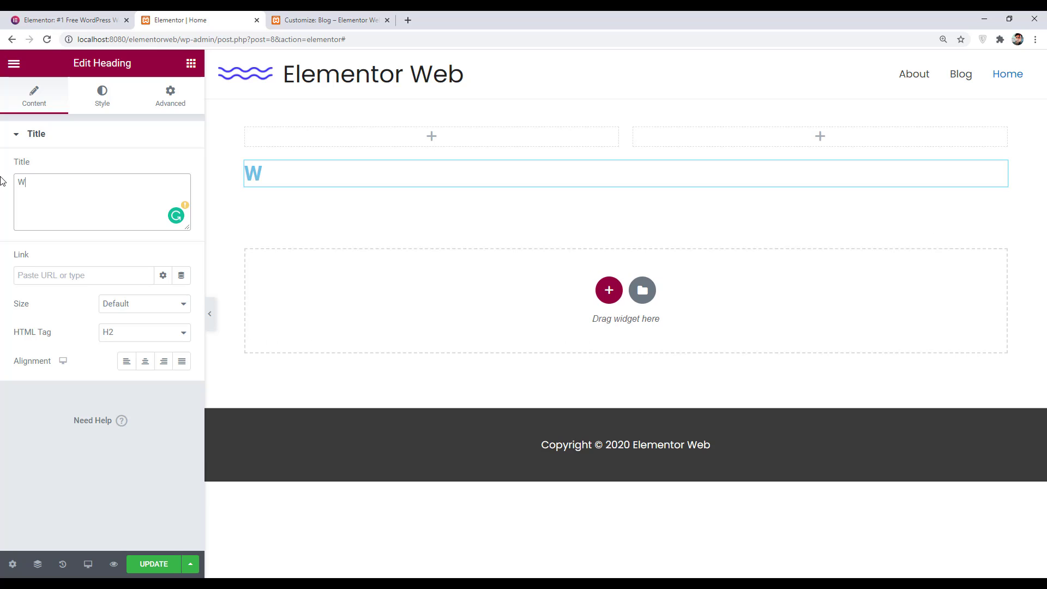
key(BackSpace)
key(BackSpace)
text(ome to )
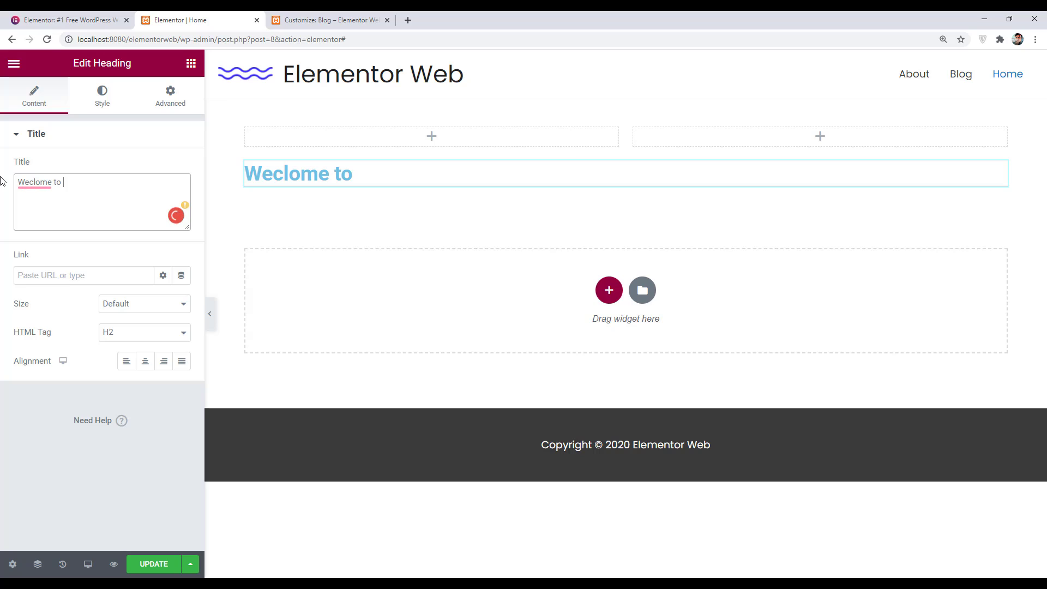
text(Our We)
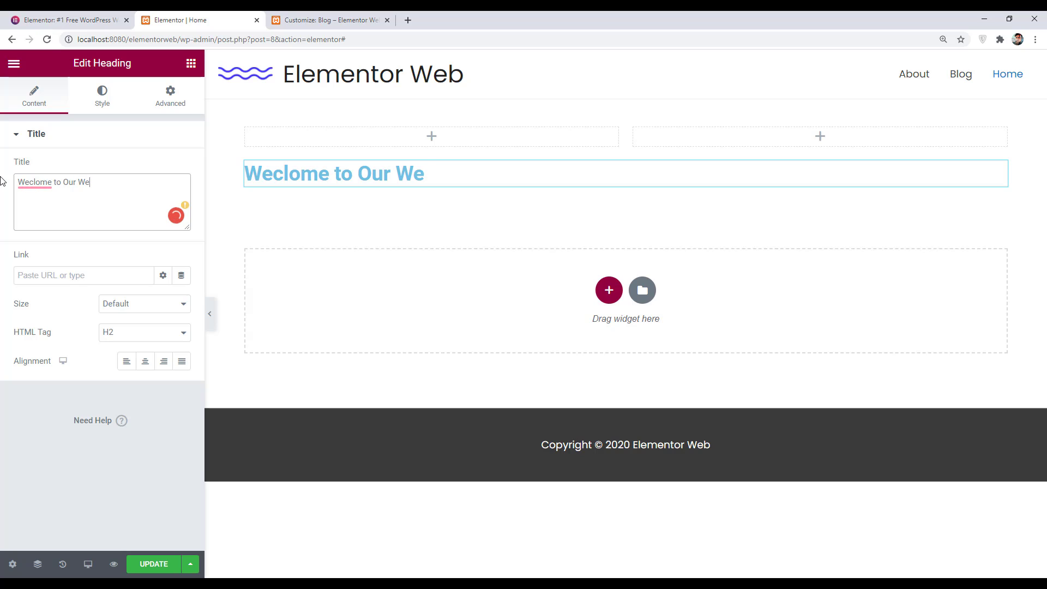
text(bsite)
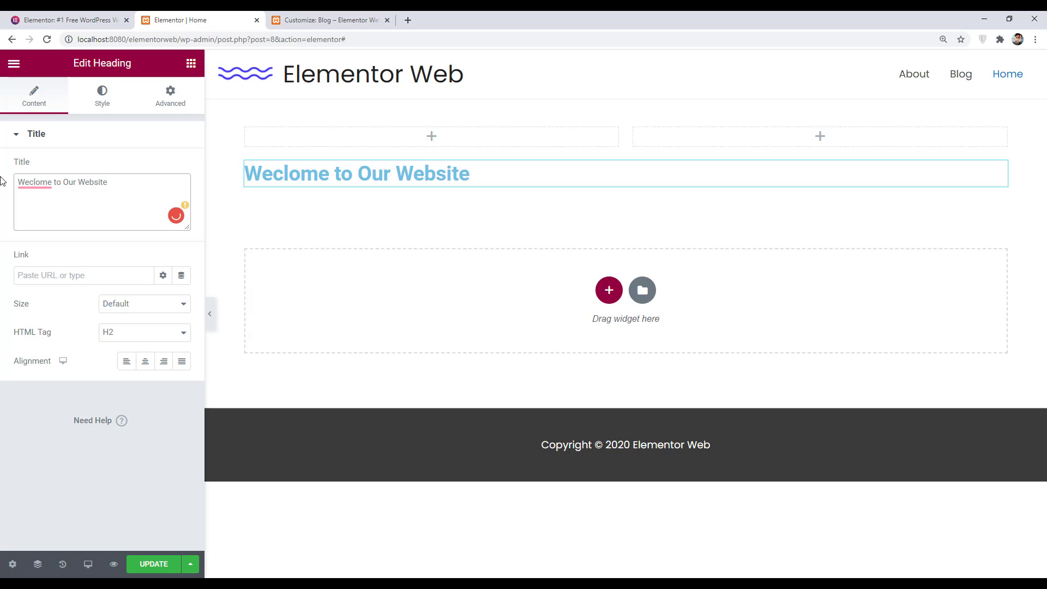
click(145, 362)
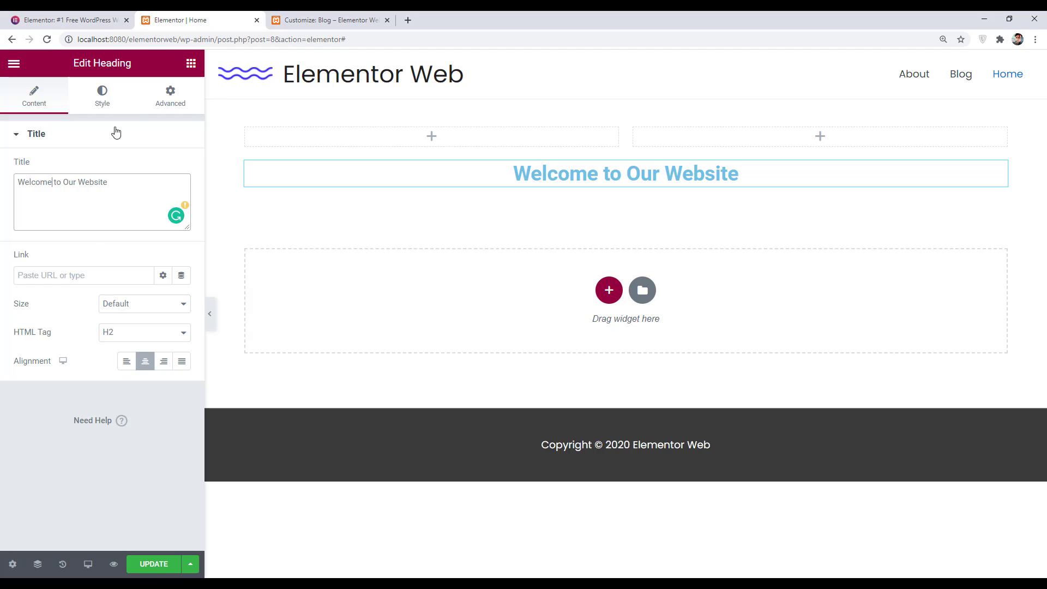
Step: Change the heading's text color to the dark navy #09181F
click(103, 97)
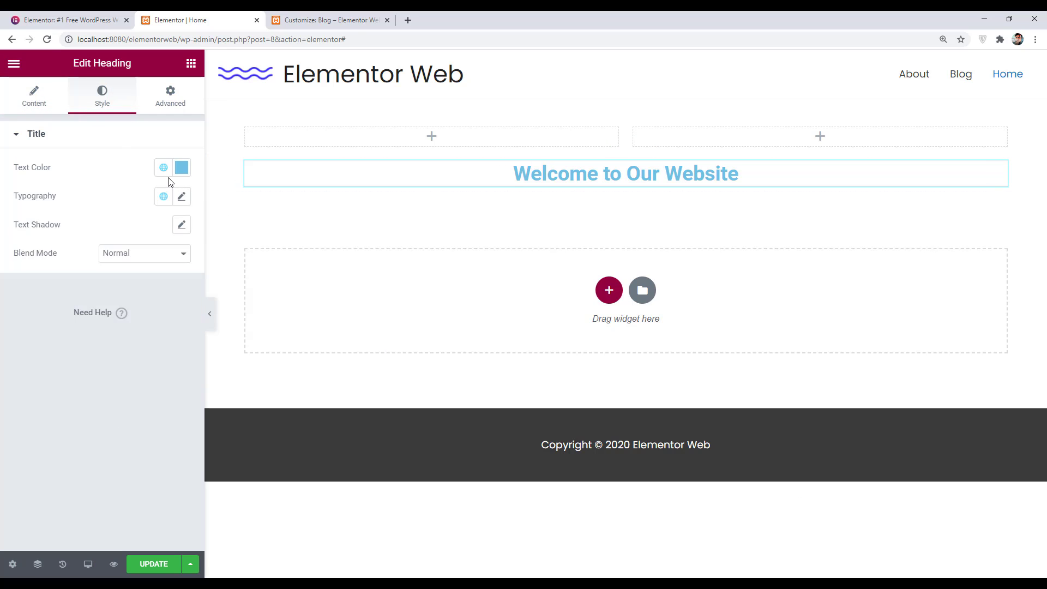
click(181, 167)
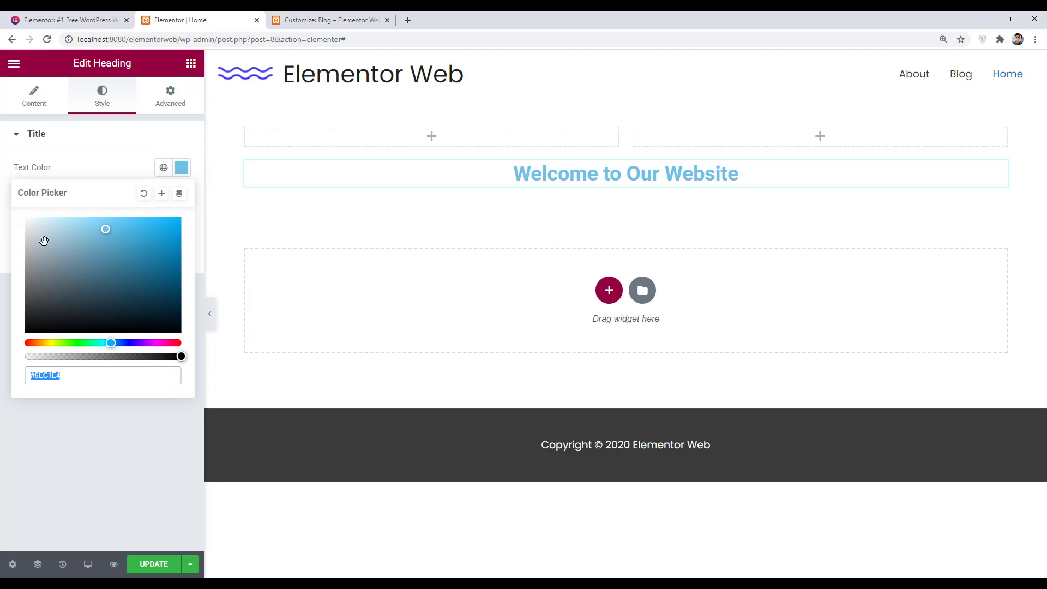
drag(44, 240, 137, 319)
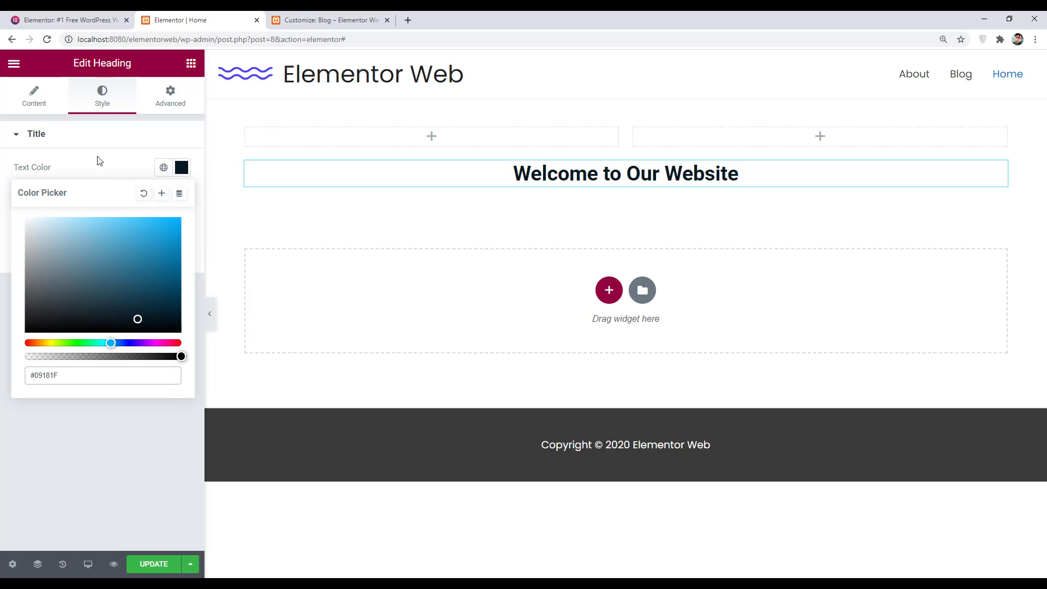
click(98, 143)
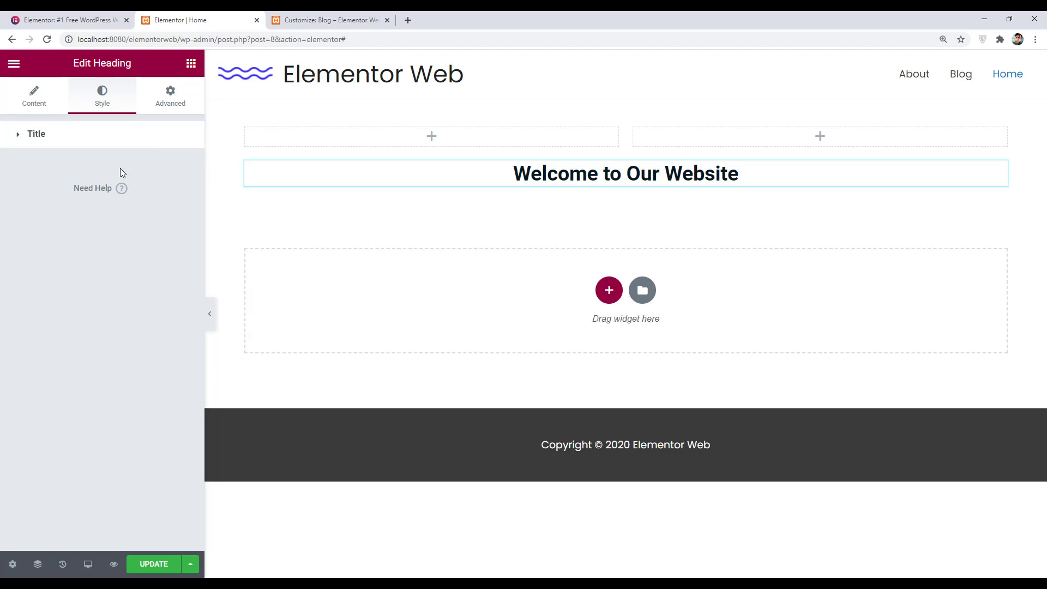
click(103, 134)
Step: Set the heading's typography to the Poppins font family at a size of 25 px
click(182, 197)
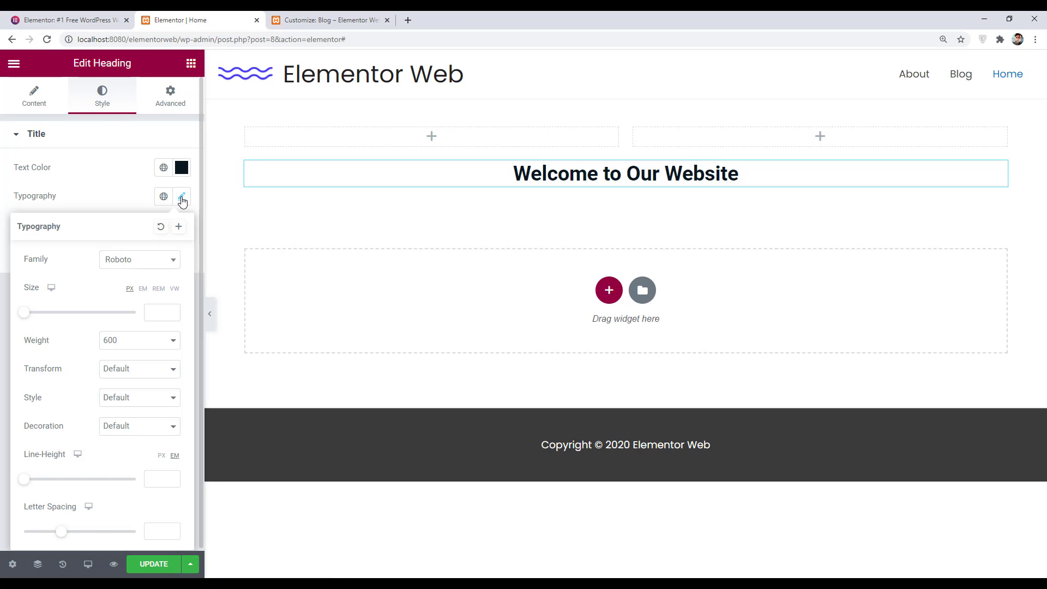
click(150, 264)
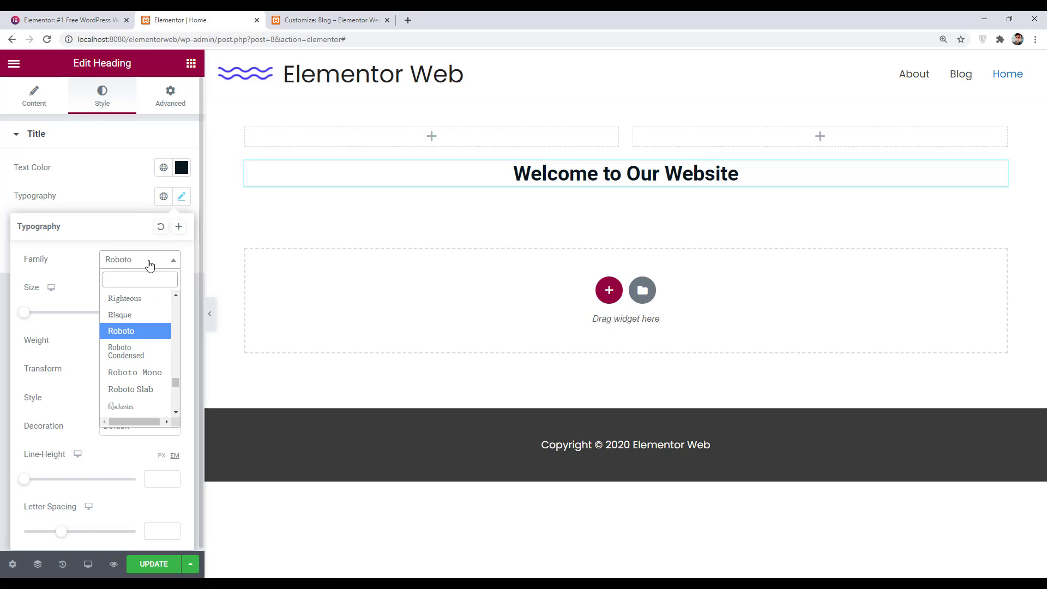
text(popp)
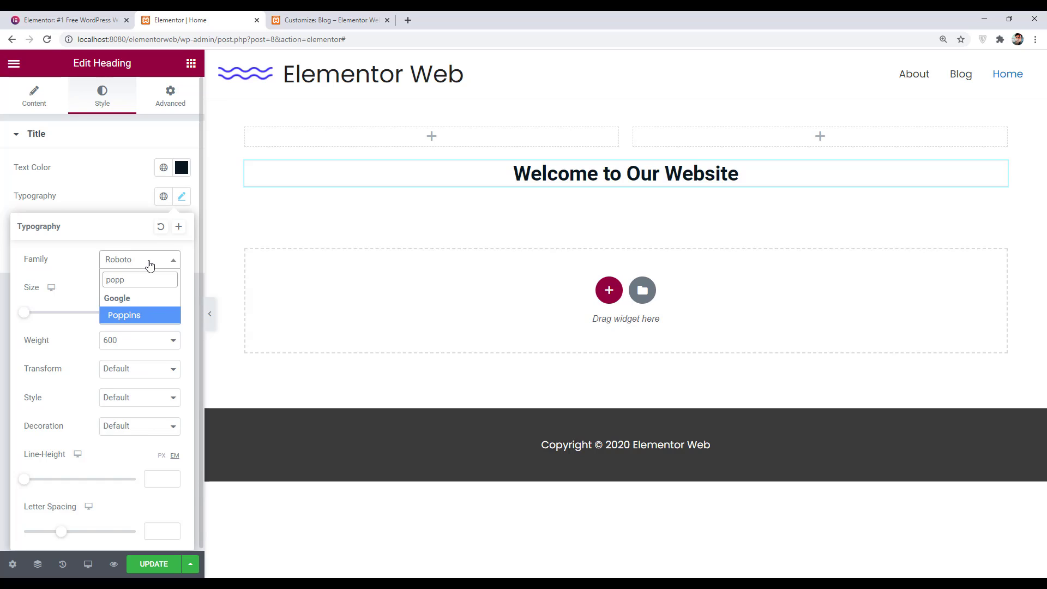
key(Return)
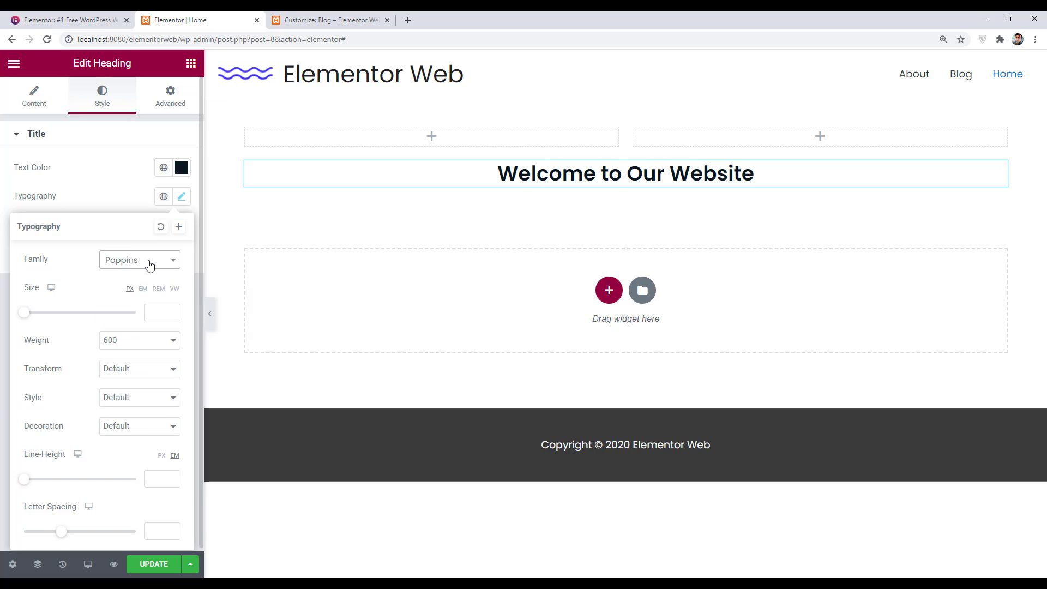
click(34, 313)
mouse_move(34, 312)
mouse_down()
mouse_move(45, 304)
mouse_move(35, 311)
mouse_move(49, 319)
mouse_up()
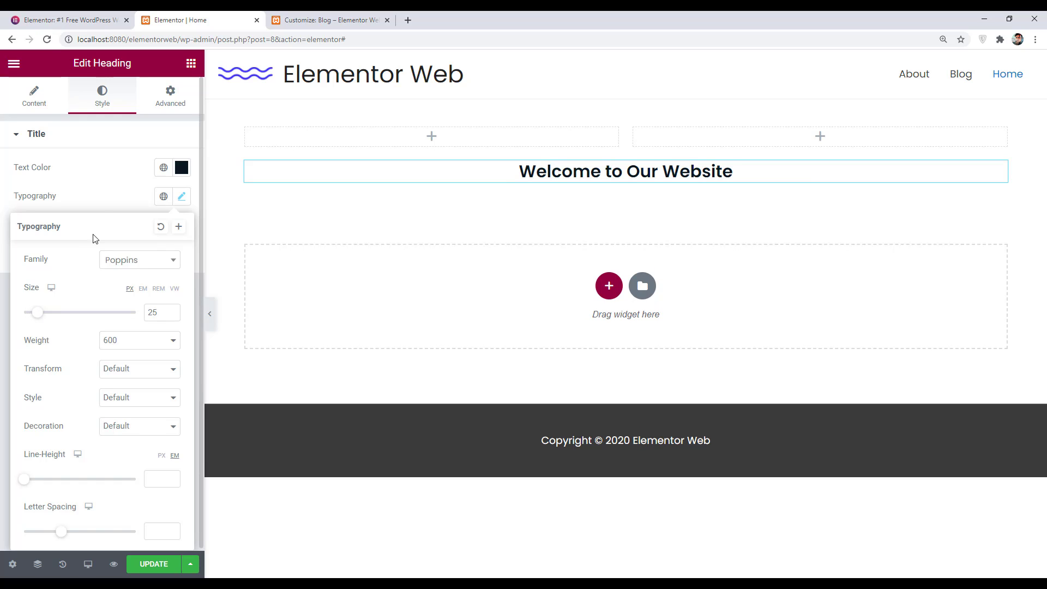
click(116, 190)
Step: Set the padding of the section containing the heading to 13 px on all four sides
click(170, 97)
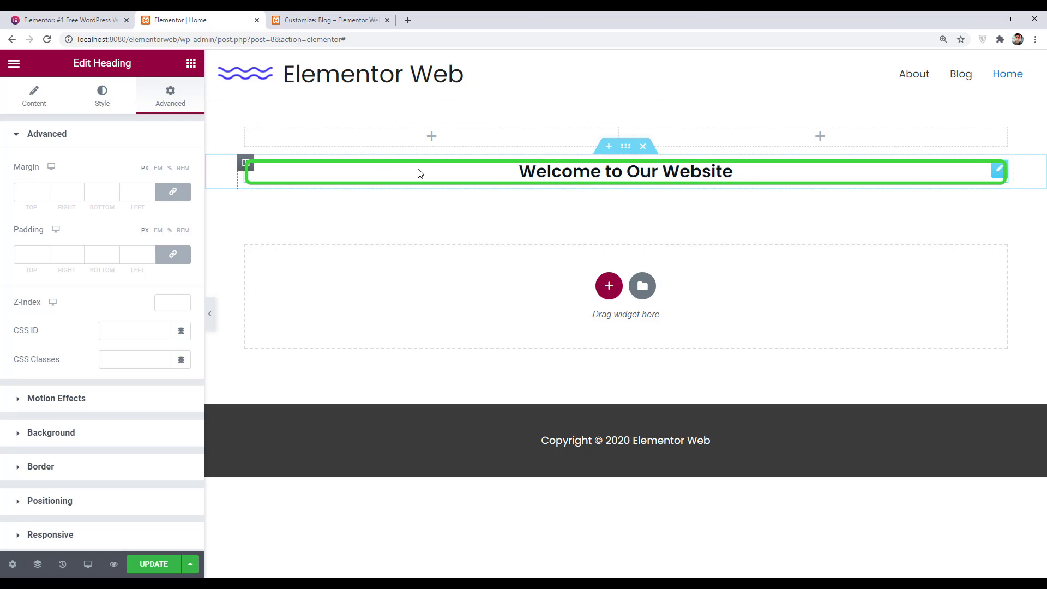
click(626, 147)
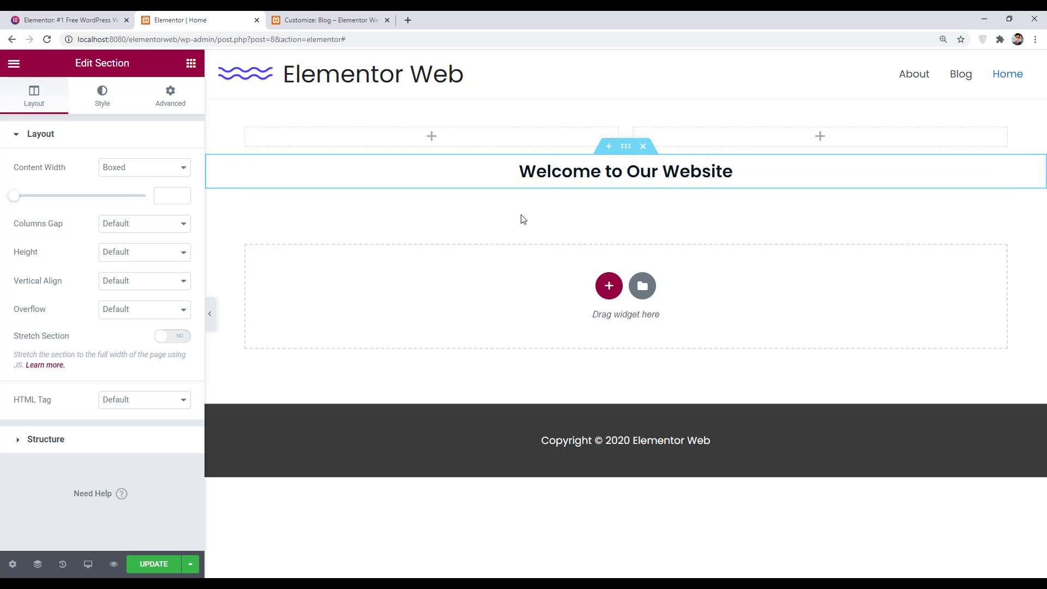
click(167, 101)
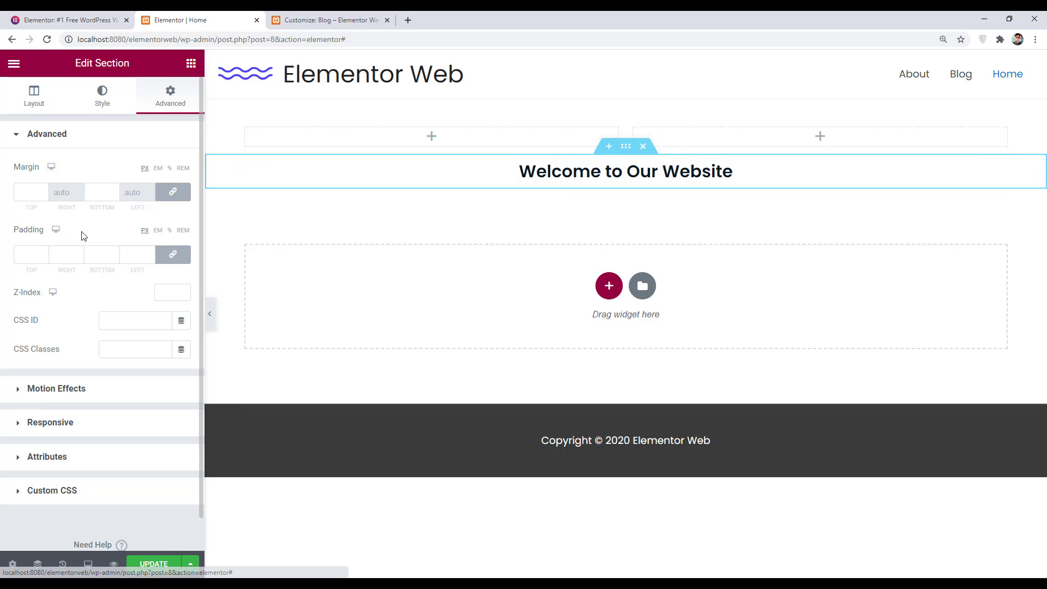
click(35, 254)
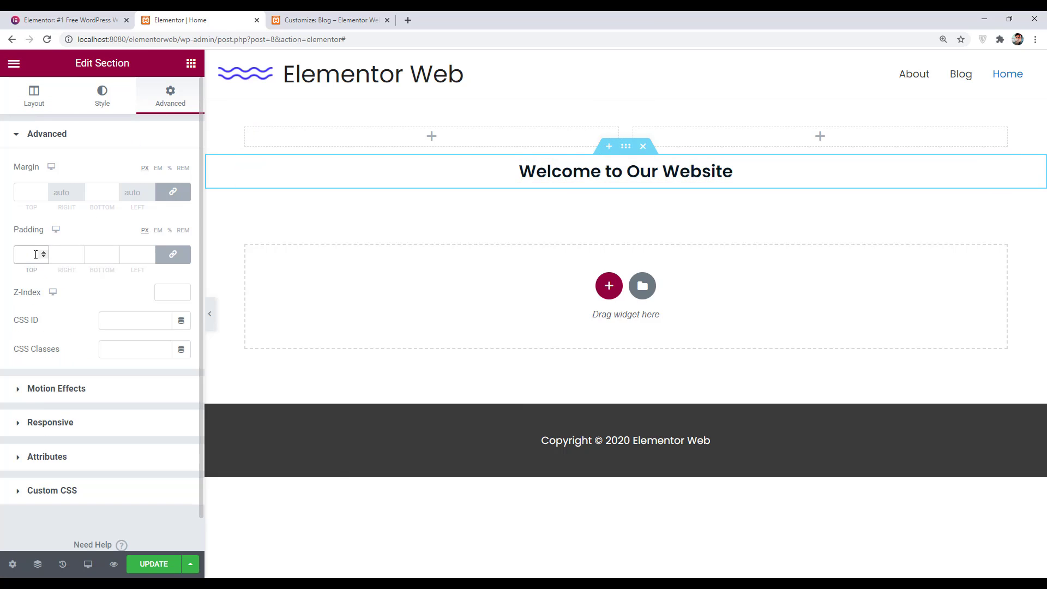
text(5)
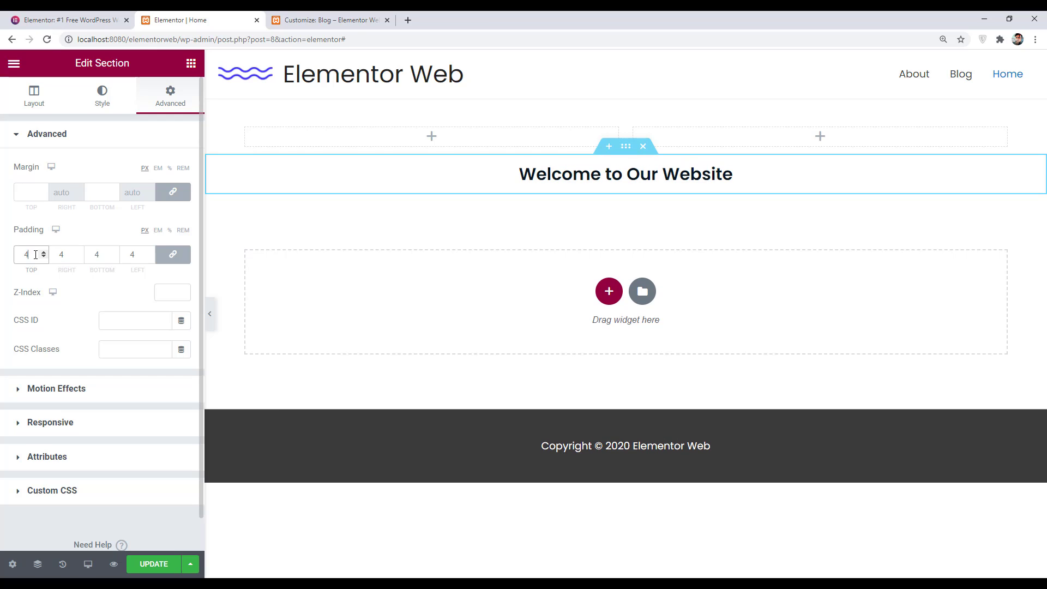
key(Up)
key(Up)
key(Up)
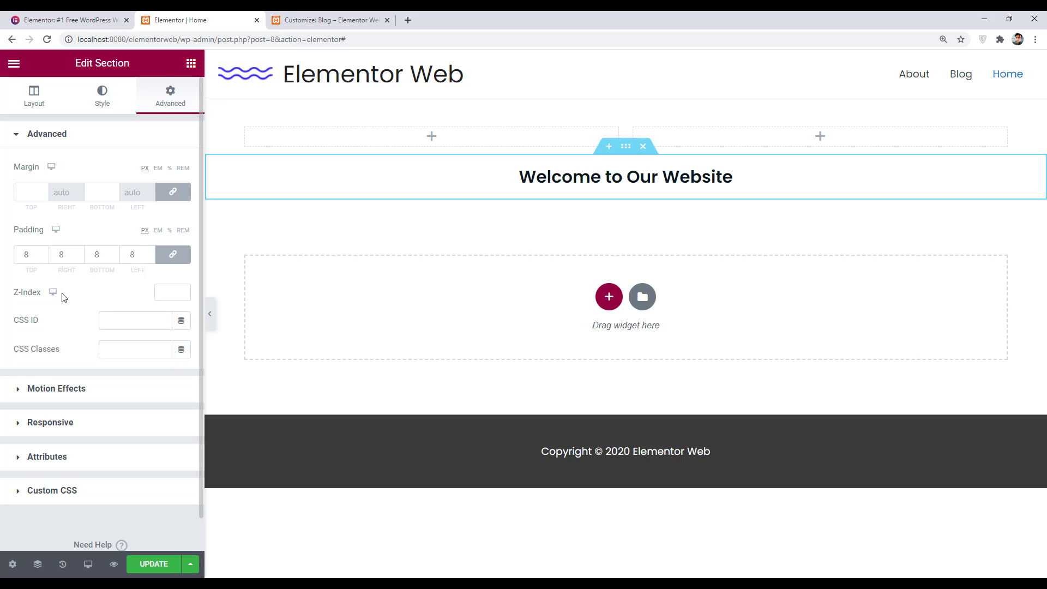
click(43, 252)
click(44, 252)
click(43, 251)
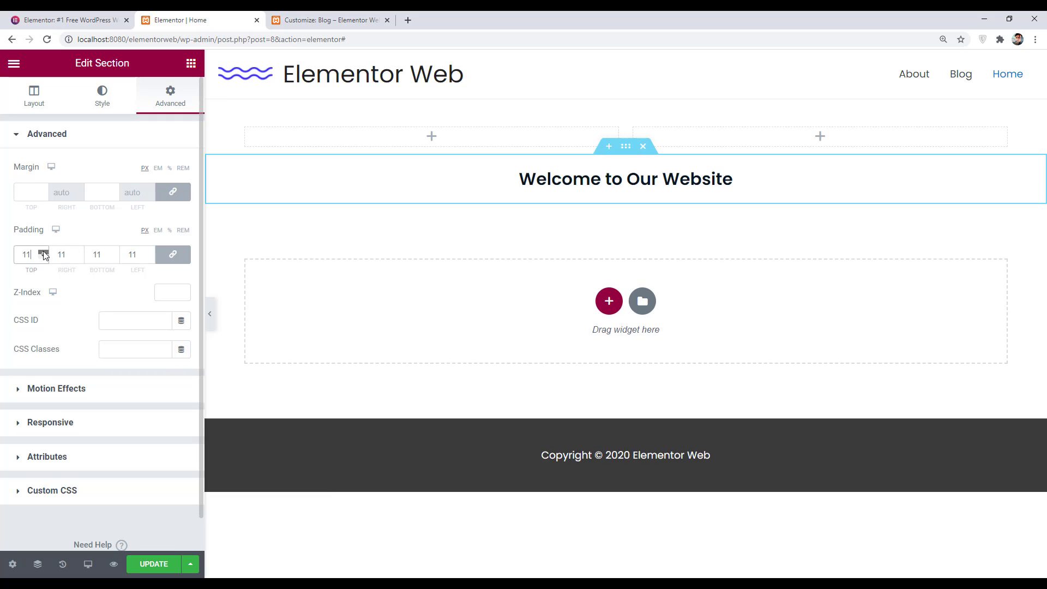
click(44, 251)
click(43, 252)
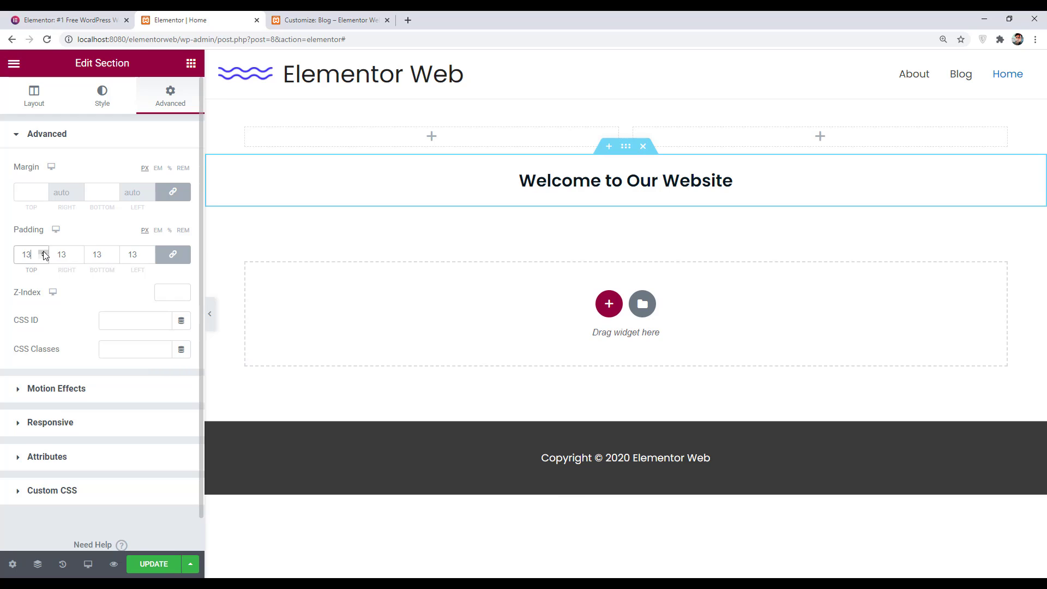
Step: Unlink the section's padding values and raise only the top padding to 24 px
click(169, 261)
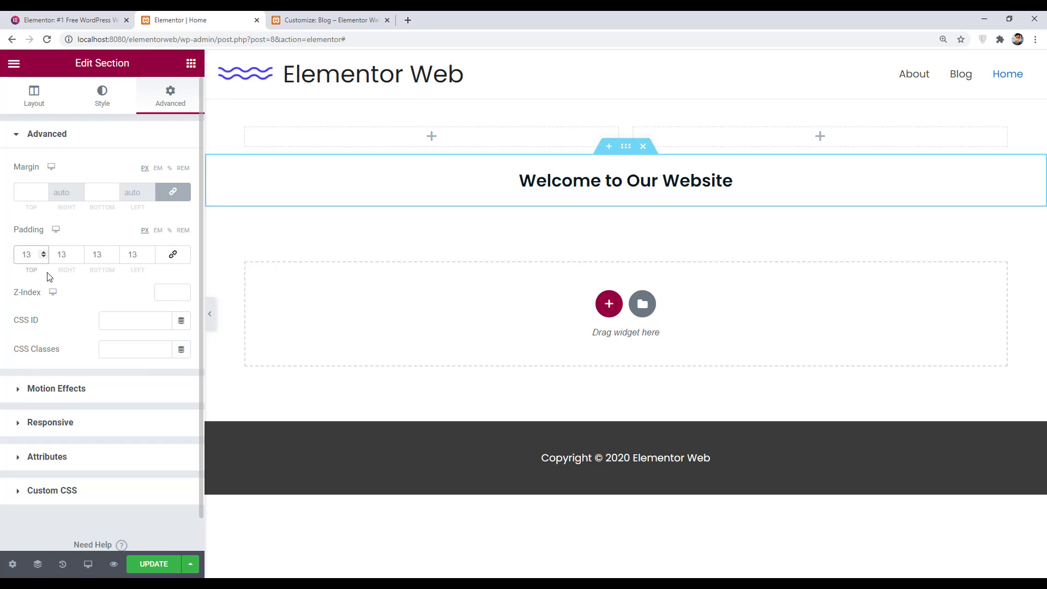
click(44, 252)
click(45, 252)
click(44, 252)
click(44, 252)
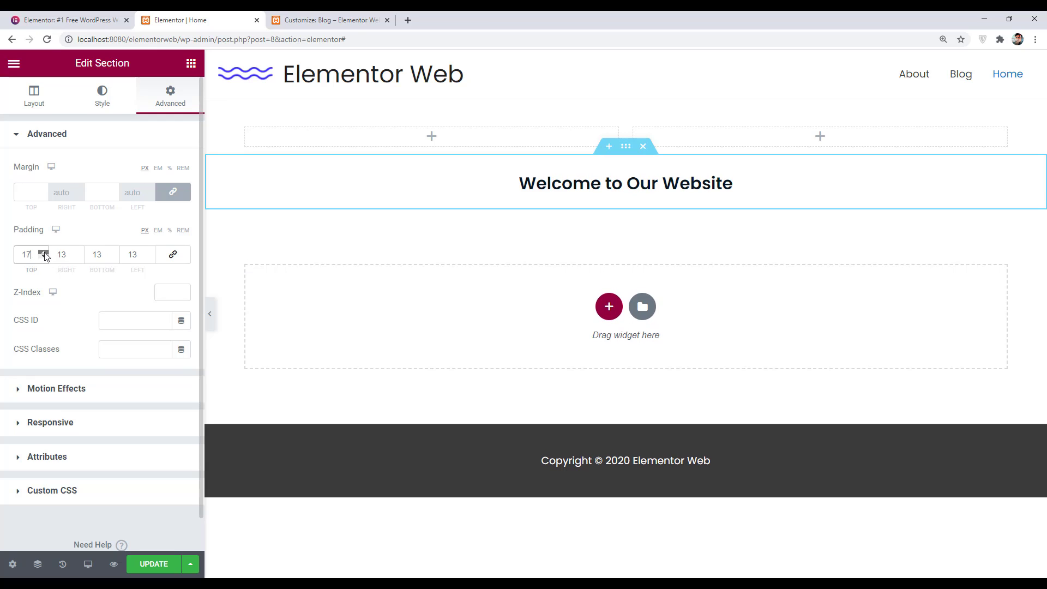
click(44, 252)
click(44, 252)
click(44, 251)
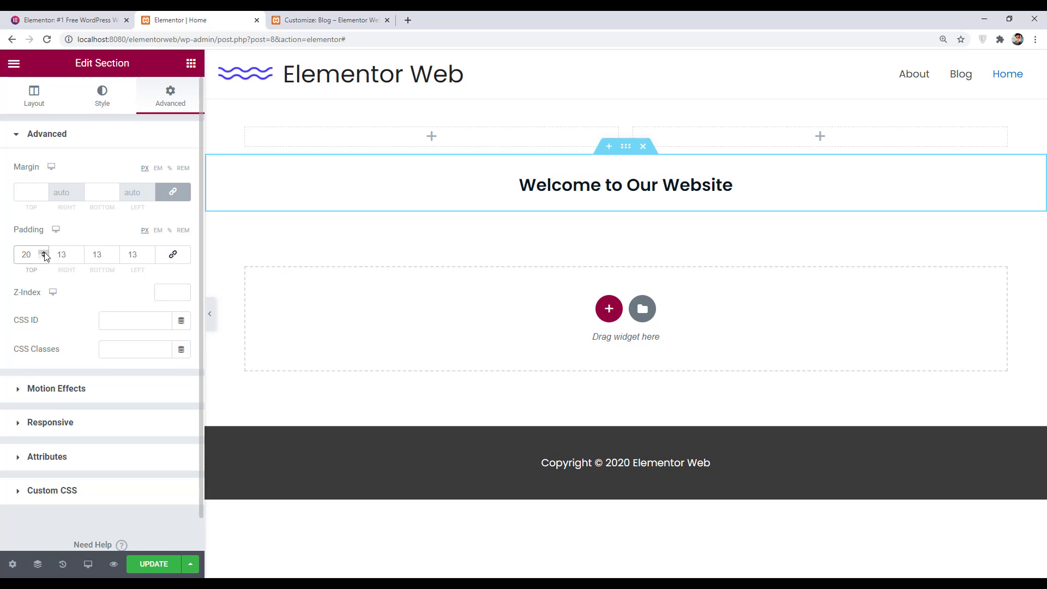
click(45, 252)
click(44, 252)
click(45, 252)
click(45, 252)
Step: Link the section's padding values together again and raise them to 30 px on all sides
click(173, 254)
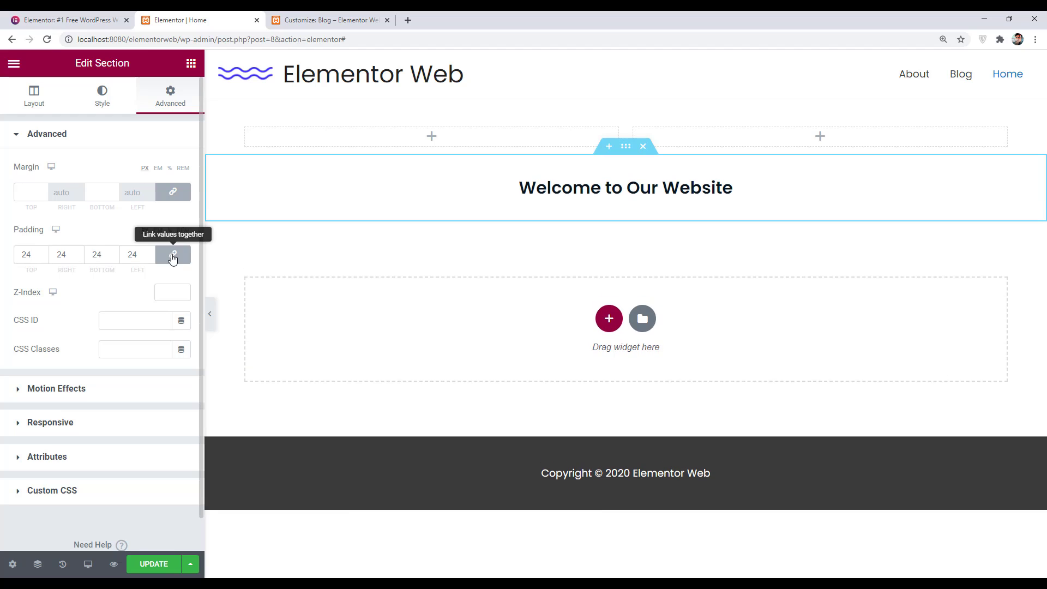
click(44, 252)
click(45, 251)
click(44, 252)
click(44, 252)
click(44, 252)
click(44, 252)
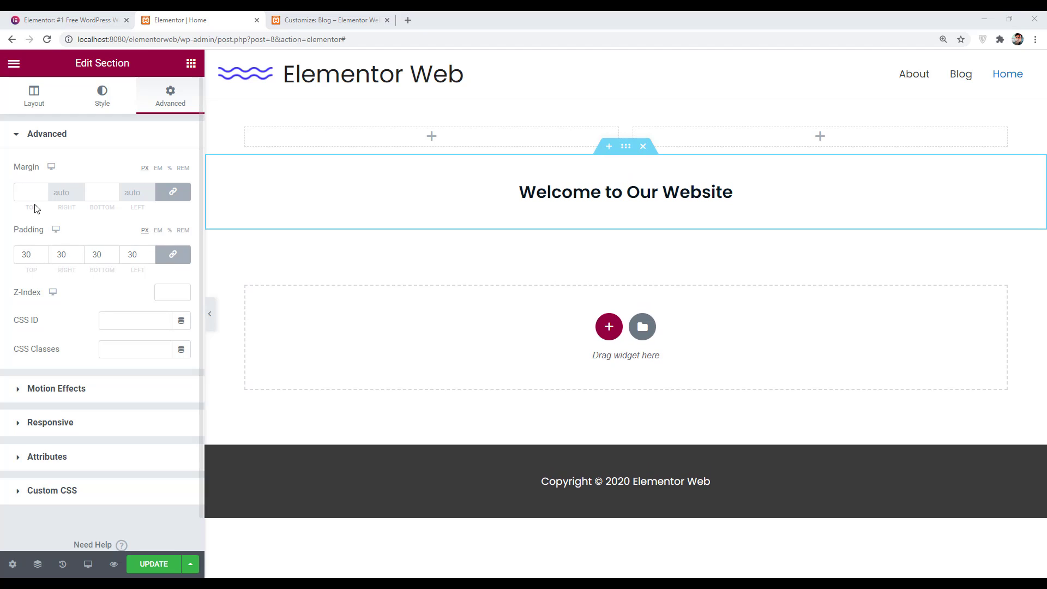
Step: Place a Button widget below the "Welcome to Our Website" heading and align it to the center
click(191, 64)
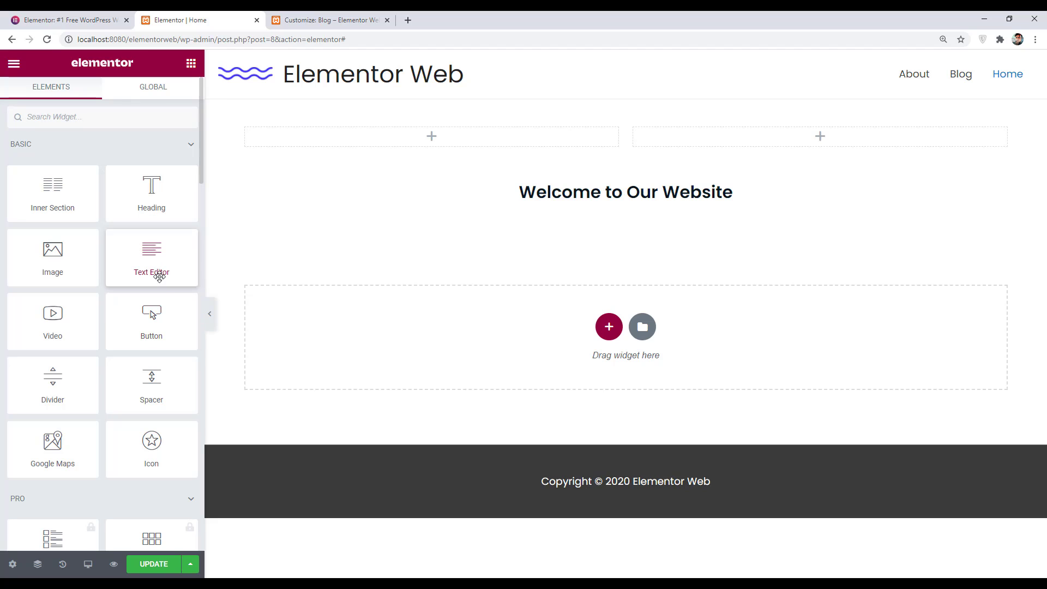
drag(151, 315, 619, 203)
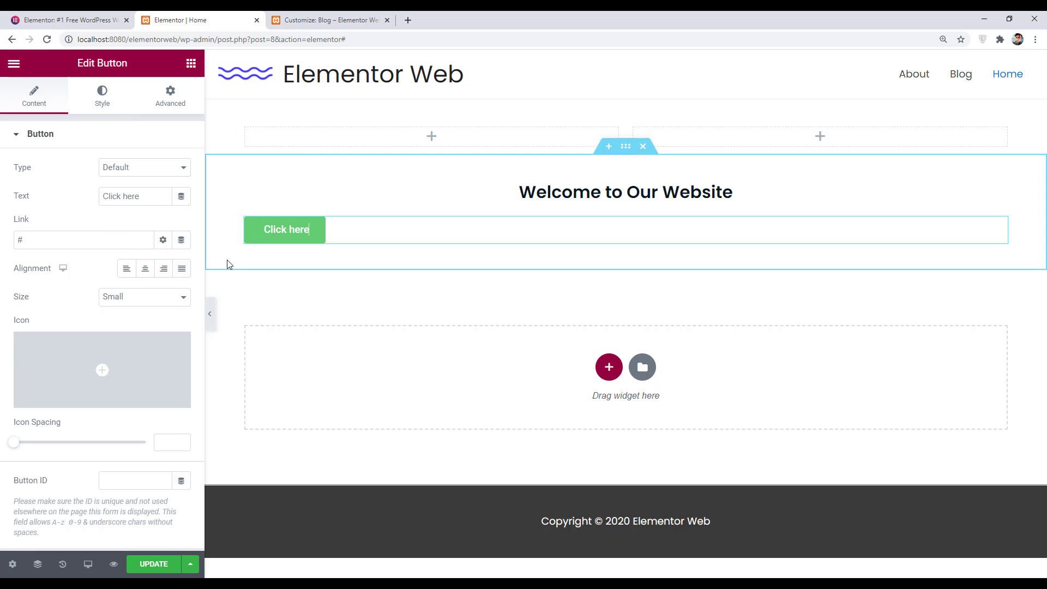
click(146, 274)
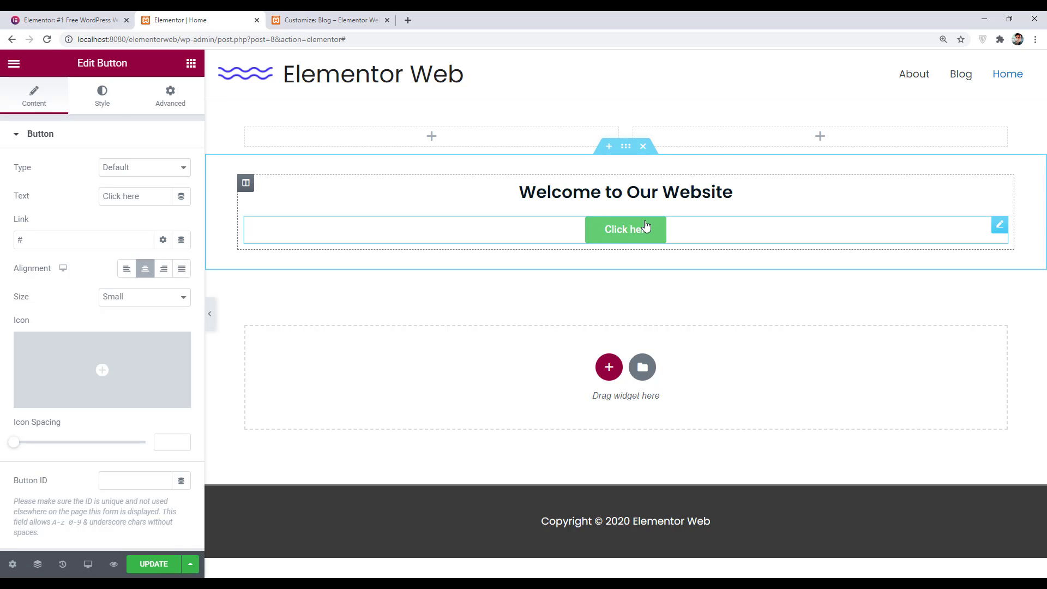
Step: Set the button's typography to the Poppins font family
click(111, 104)
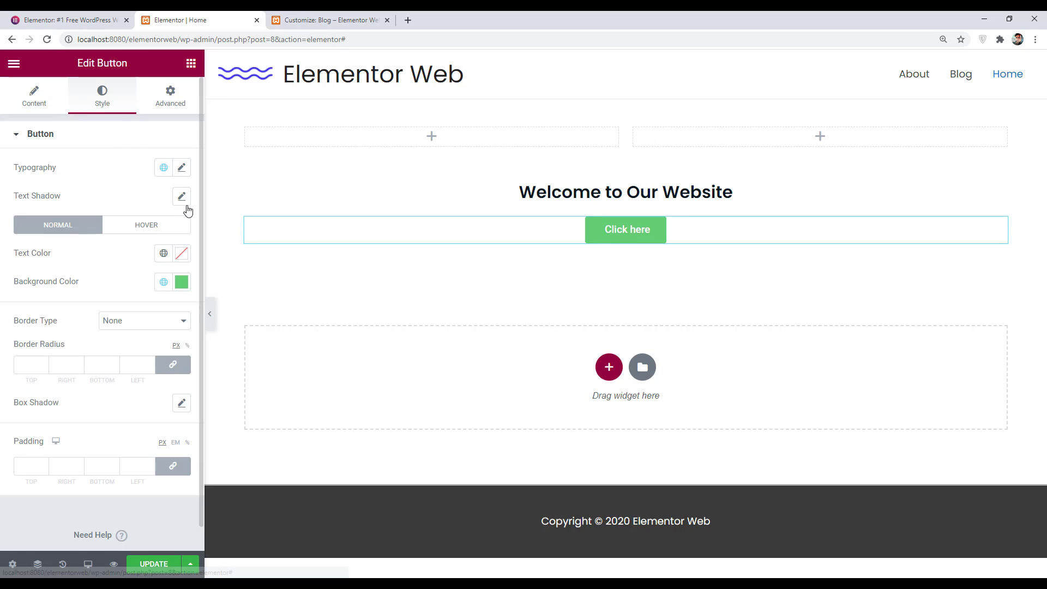
click(182, 168)
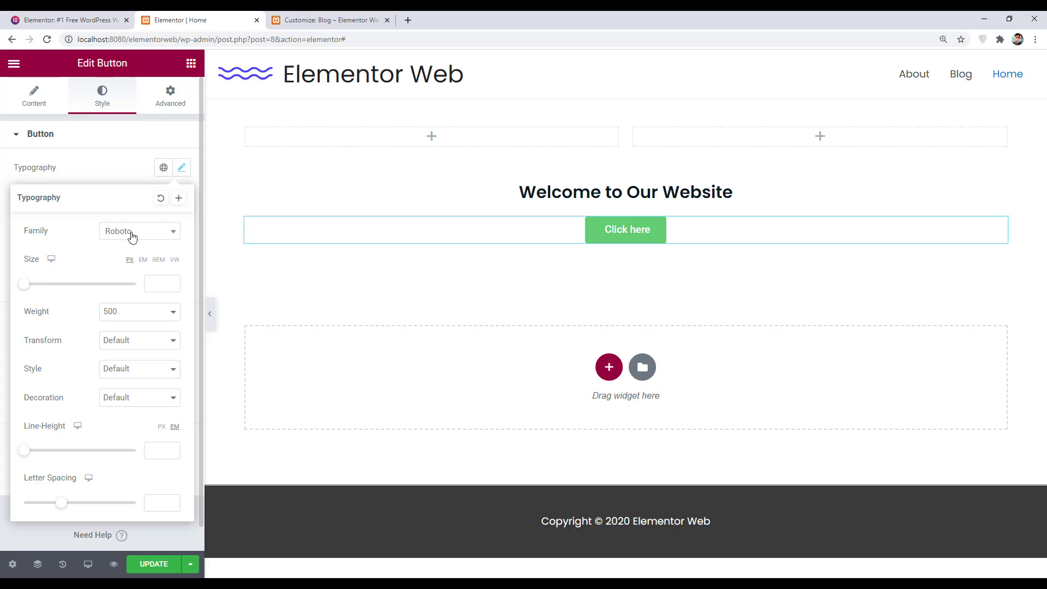
click(131, 233)
text(poppins)
key(Return)
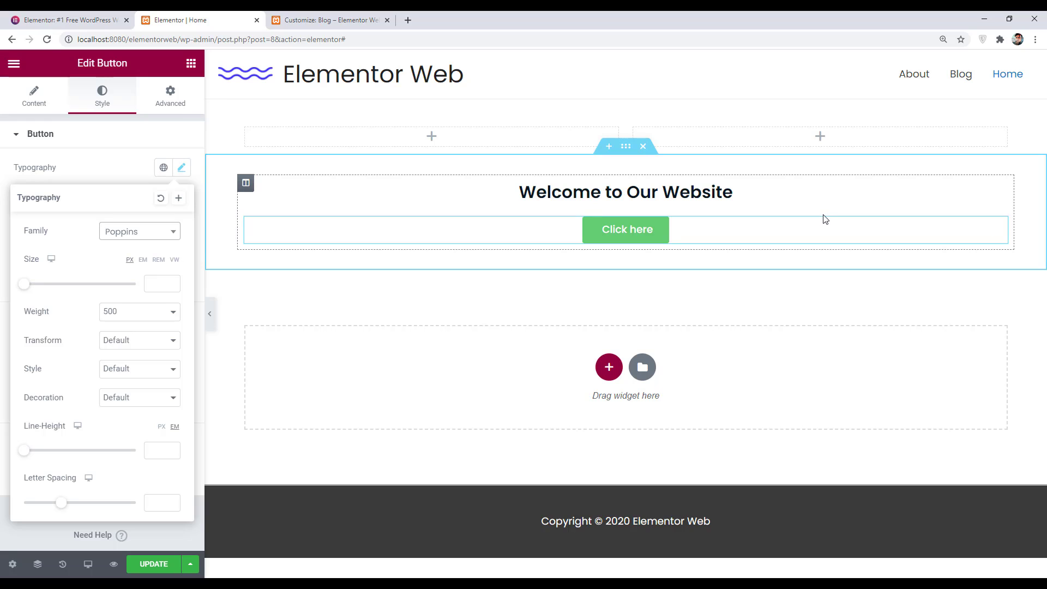
Step: Give the section holding the heading and button a Classic background in the red color #B92323
click(626, 148)
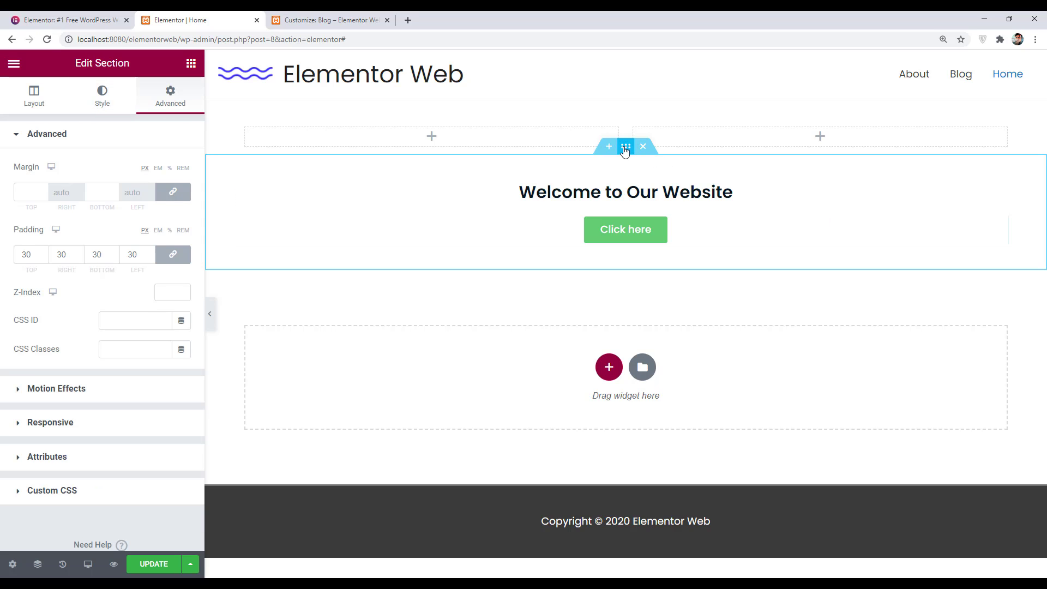
click(100, 102)
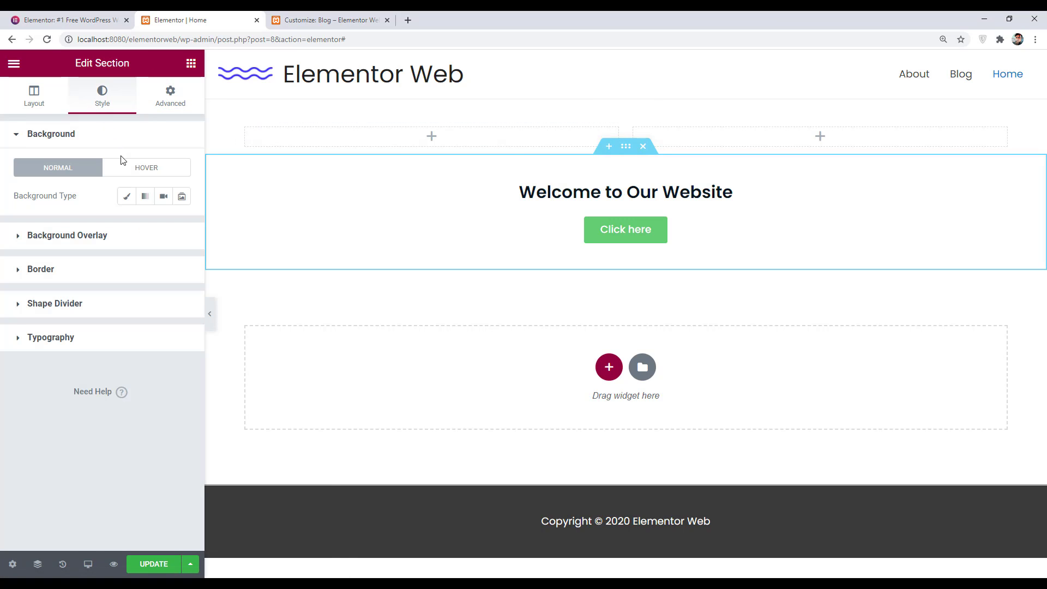
click(129, 197)
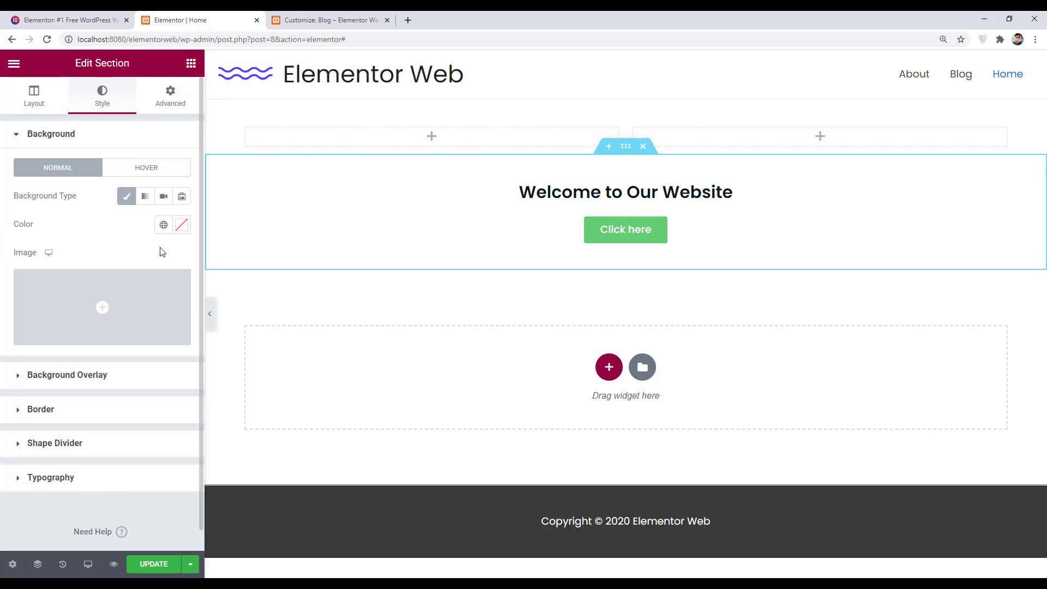
click(182, 225)
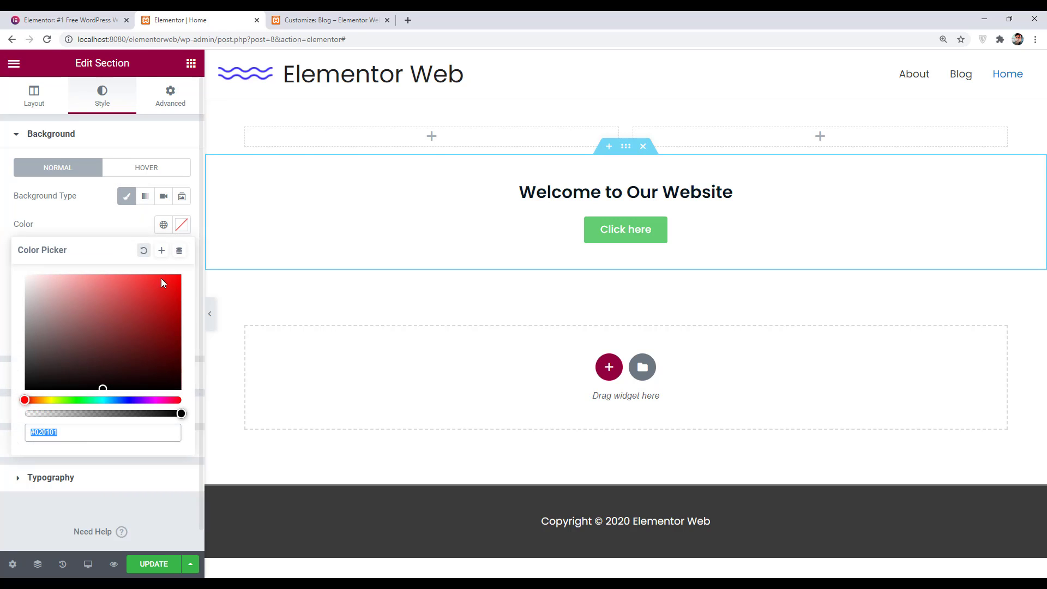
click(143, 330)
drag(143, 330, 151, 306)
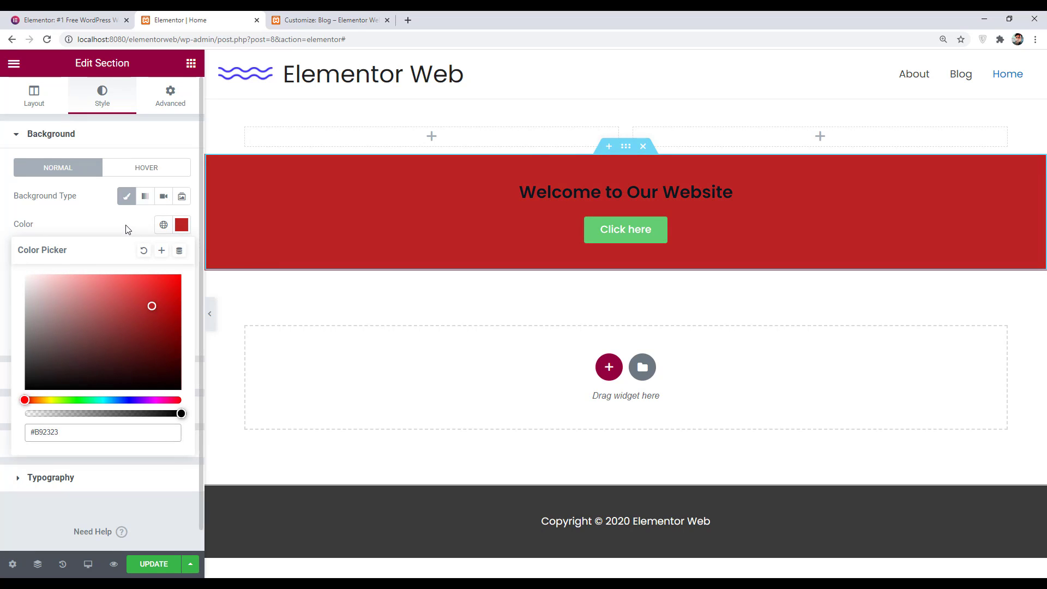
click(126, 229)
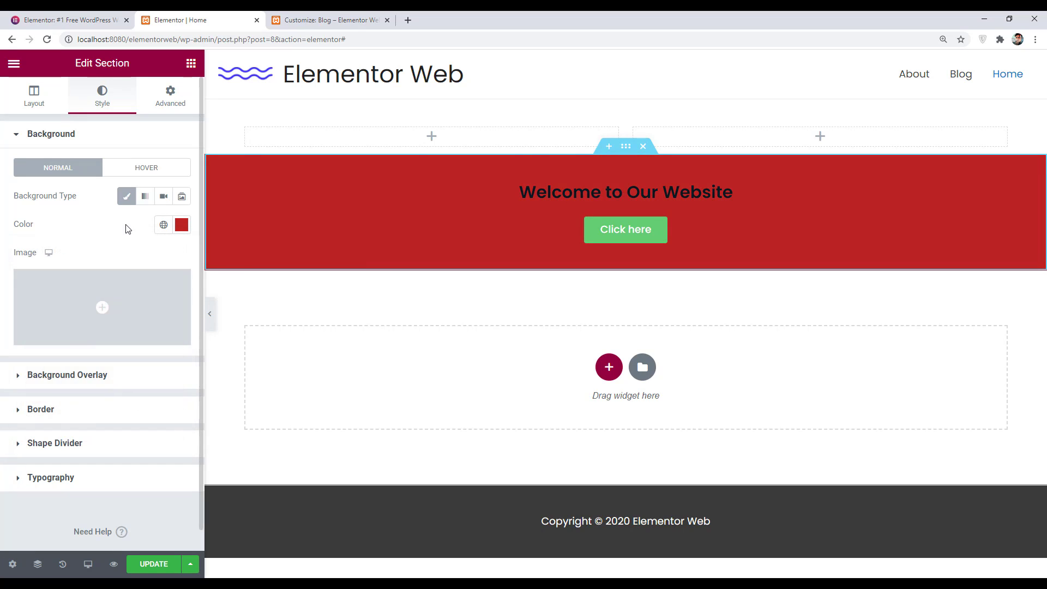
Step: Insert tree_lined_road-wallpaper-1024x768-1.jpg from the media library as the section's background image
click(103, 315)
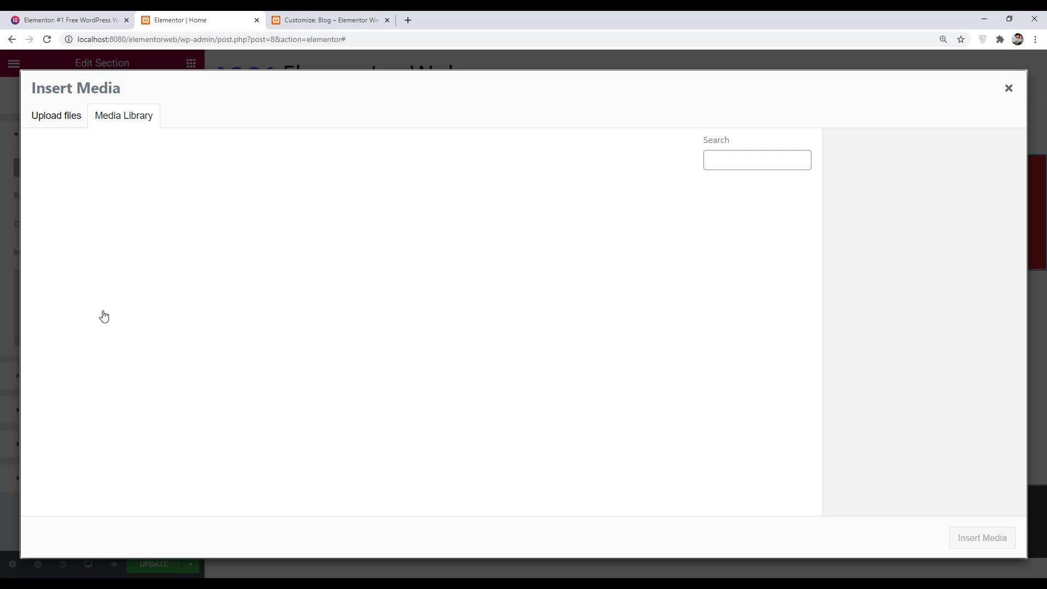
click(96, 239)
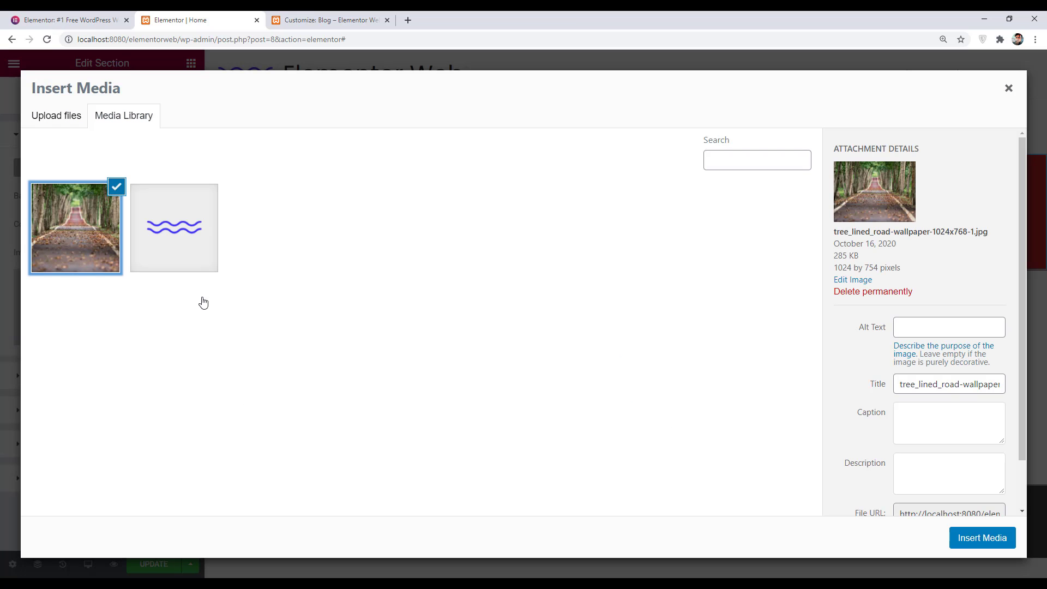
click(976, 546)
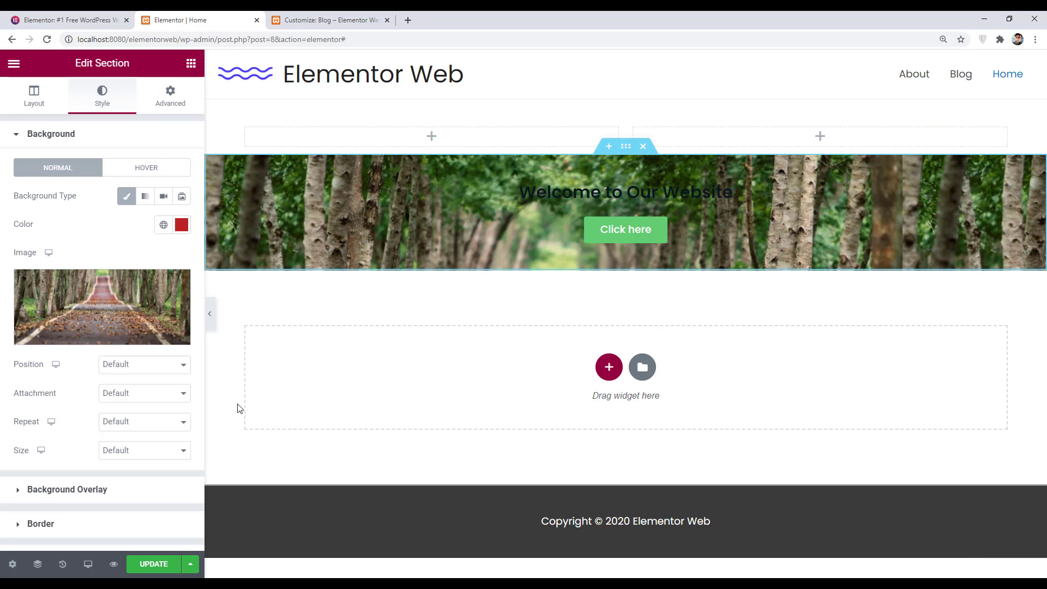
Step: Change the "Welcome to Our Website" heading's text color to white #FFFFFF
click(569, 190)
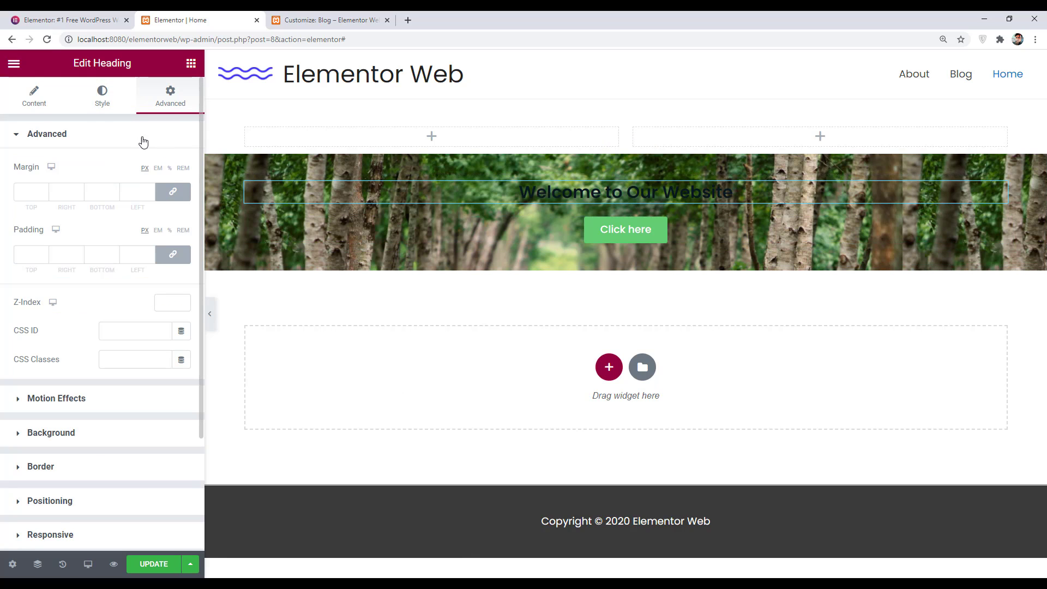
click(101, 101)
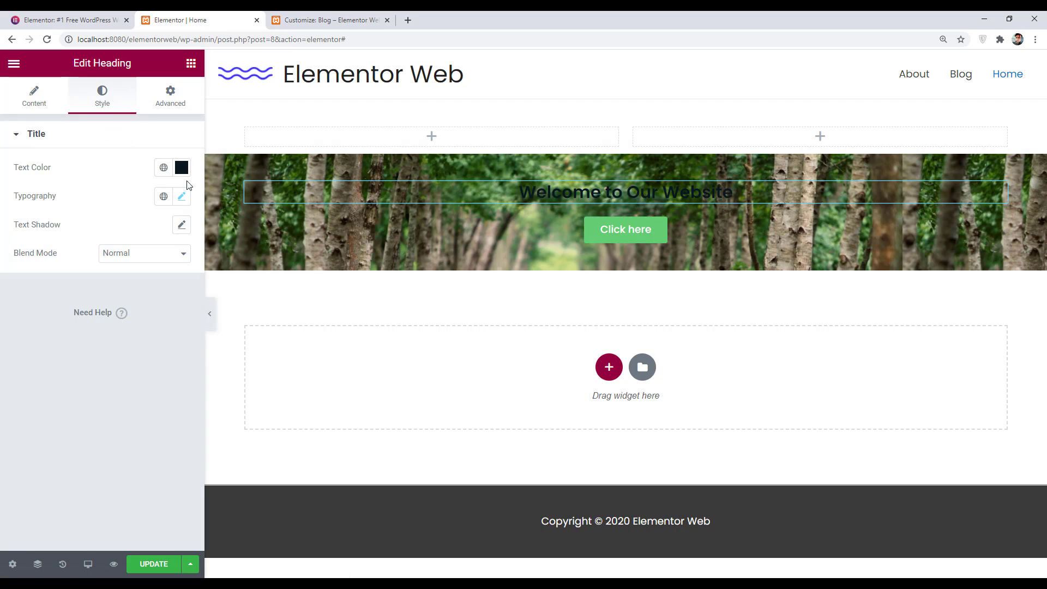
click(182, 167)
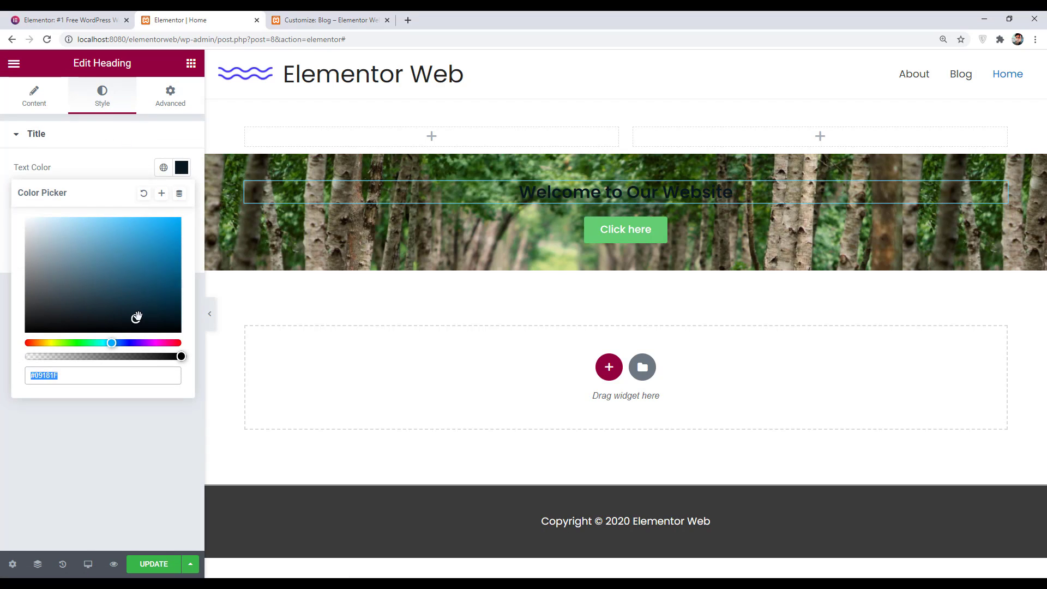
mouse_move(136, 316)
mouse_down()
mouse_move(67, 286)
mouse_move(19, 207)
mouse_up()
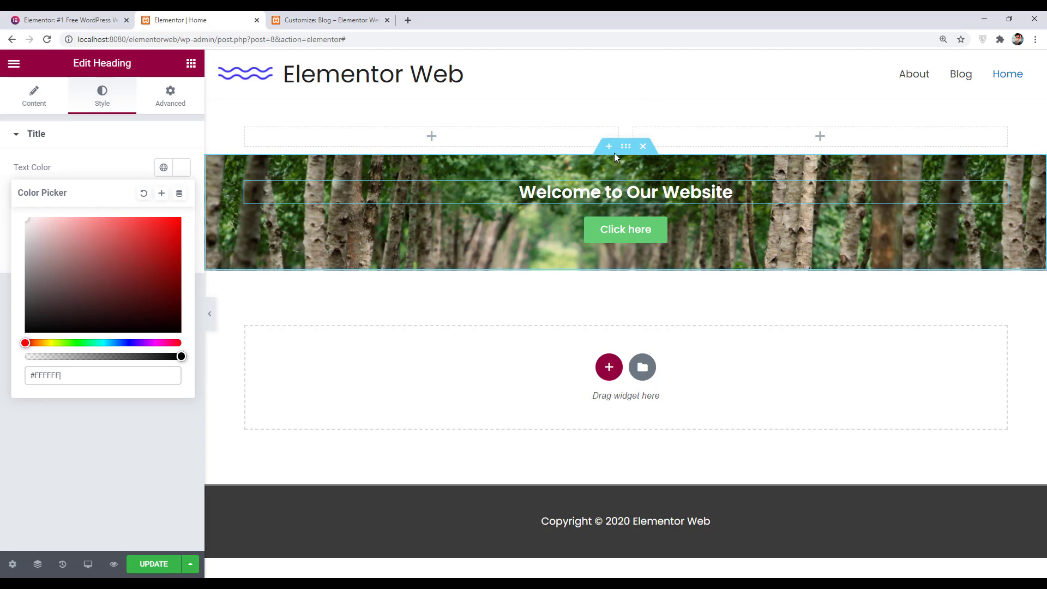
Step: Give the section holding the heading and button a Classic background overlay in black #000000
click(622, 147)
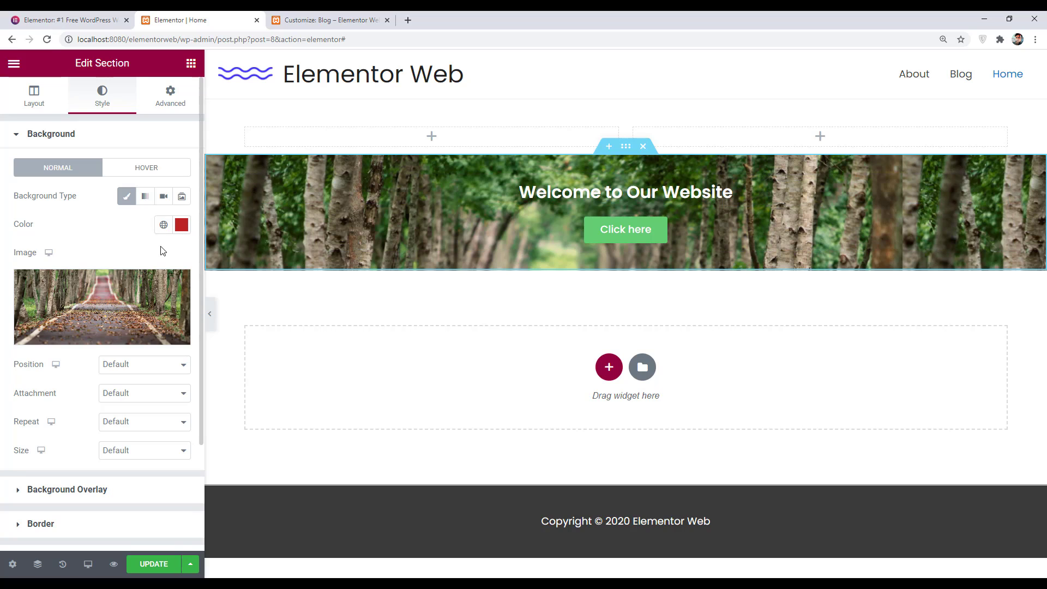
click(74, 491)
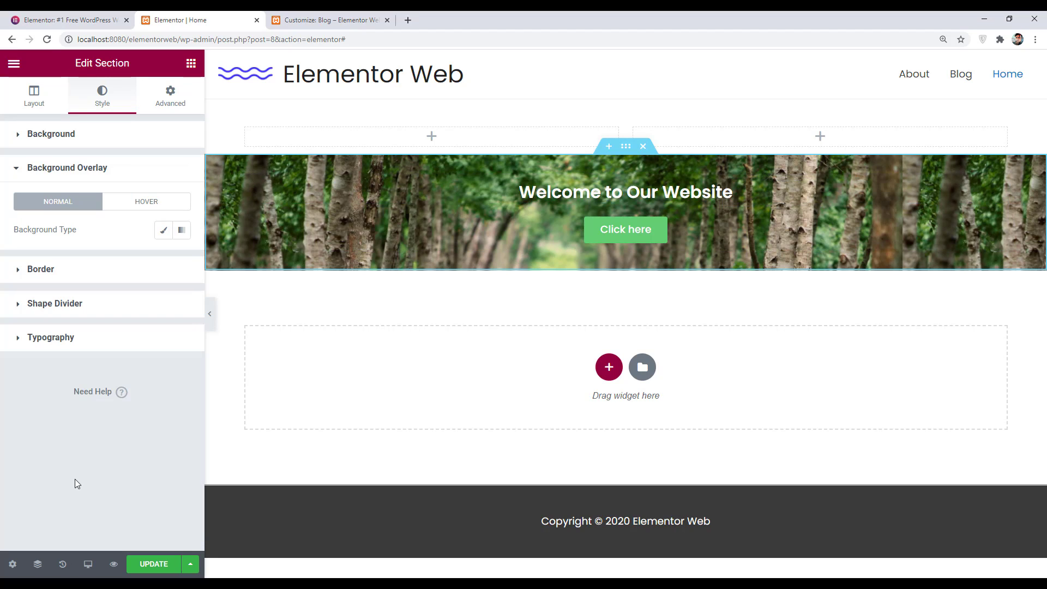
click(163, 232)
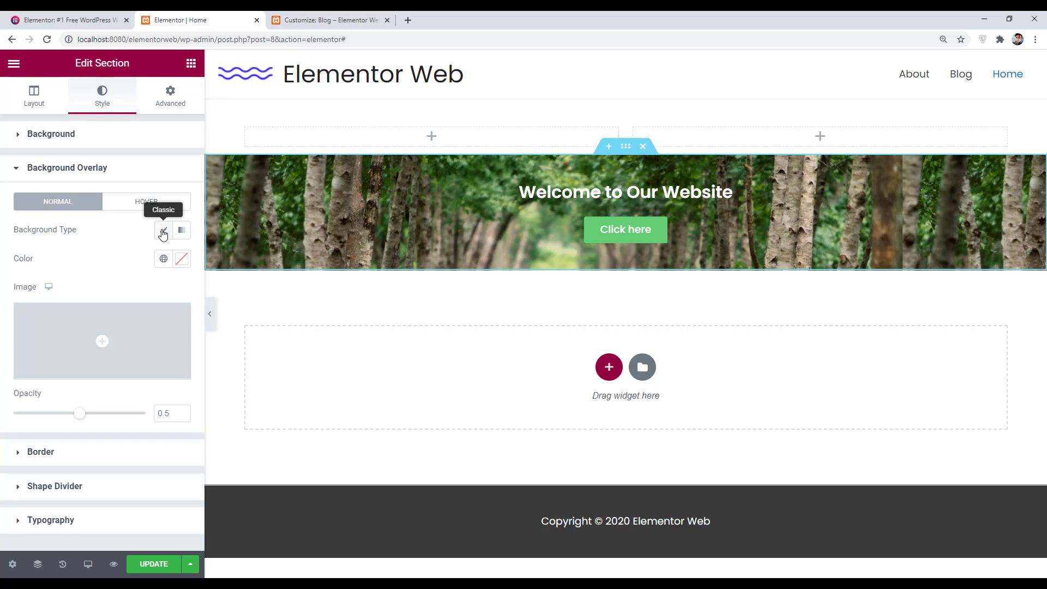
click(181, 259)
drag(113, 378, 179, 431)
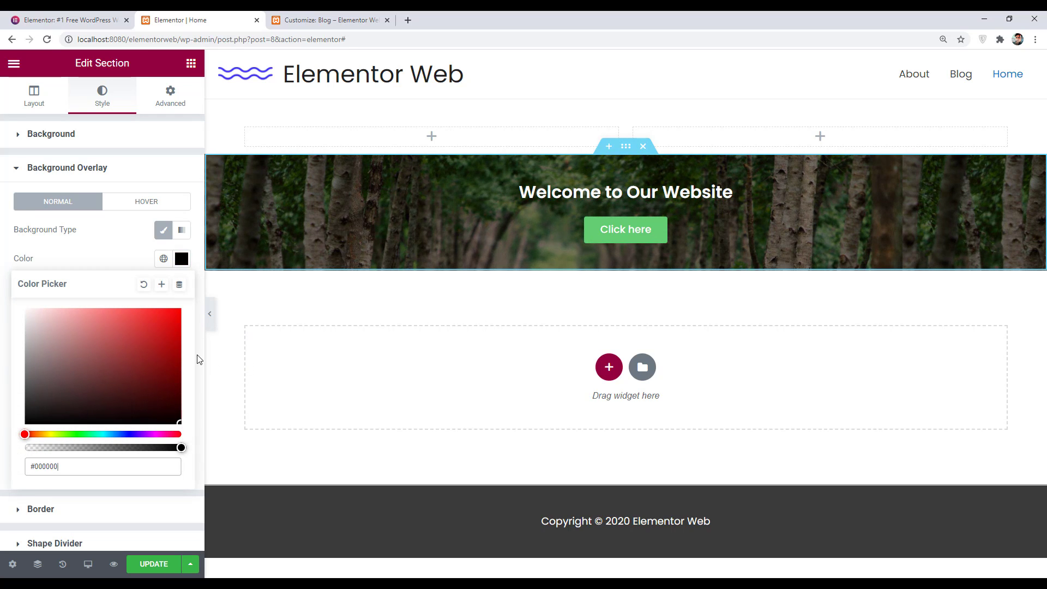
click(100, 267)
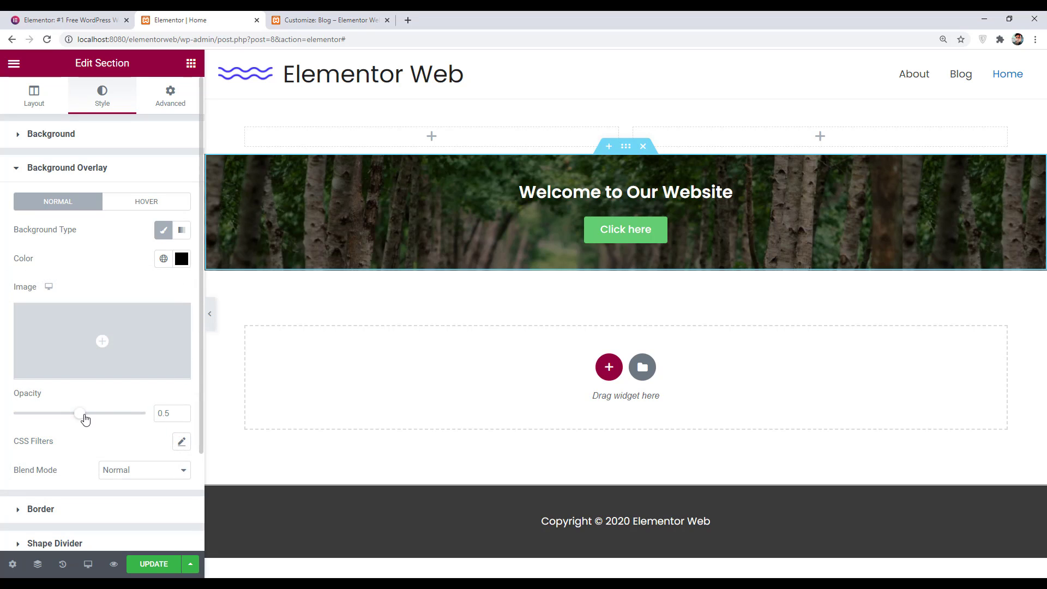
Step: Lower the section's background overlay opacity to 0.42 and set the section's padding to 70 px on all four sides
mouse_move(86, 419)
mouse_down()
mouse_move(135, 413)
mouse_move(24, 413)
mouse_move(96, 416)
mouse_move(68, 414)
mouse_up()
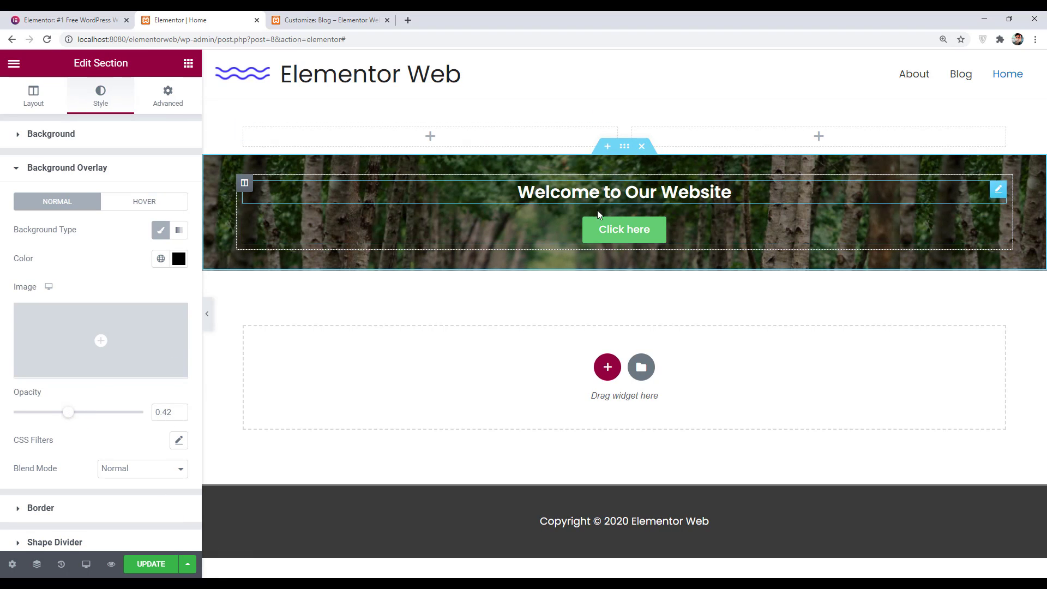
click(166, 106)
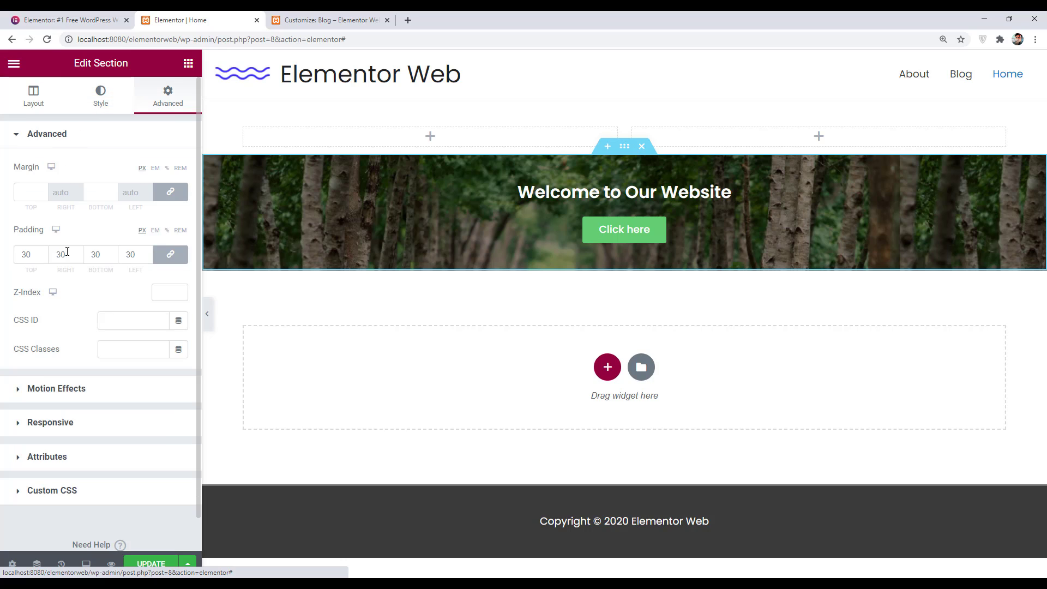
drag(43, 255, 45, 255)
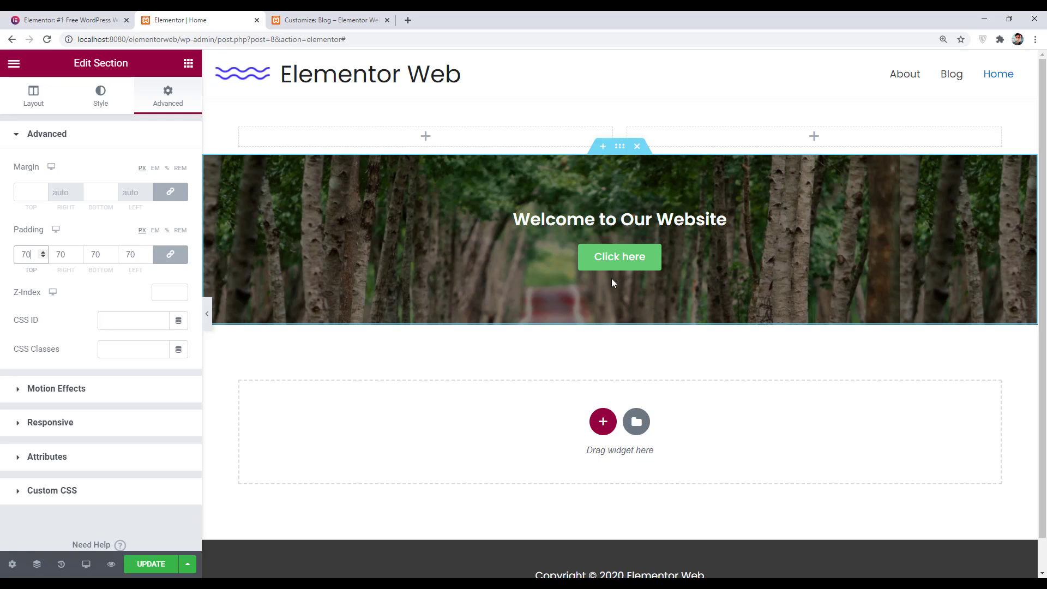
Step: Save the welcome section to the library as a template named "Hero Section" and close the library
right_click(620, 146)
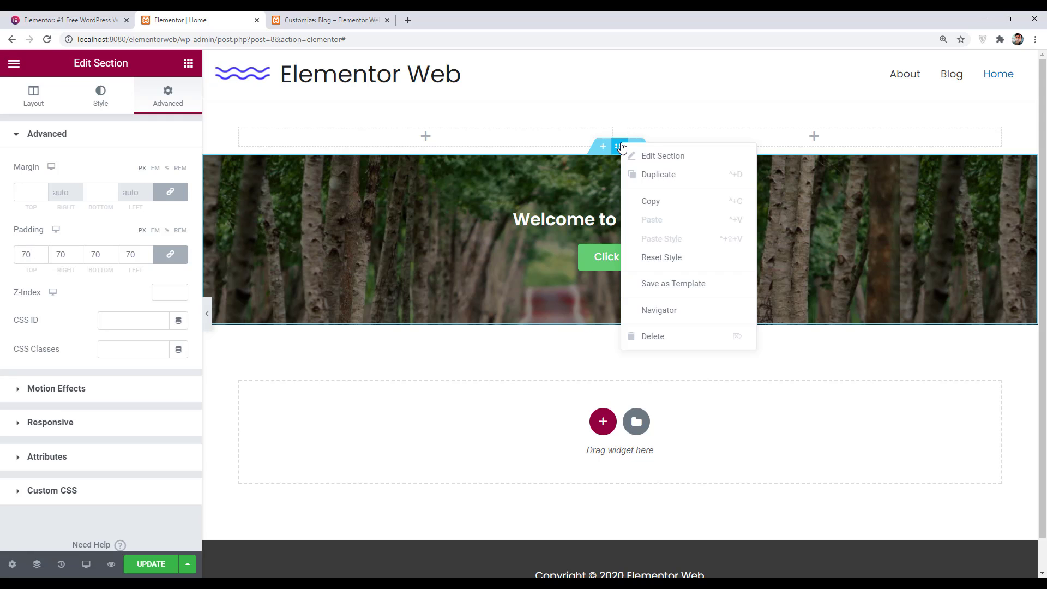
click(666, 289)
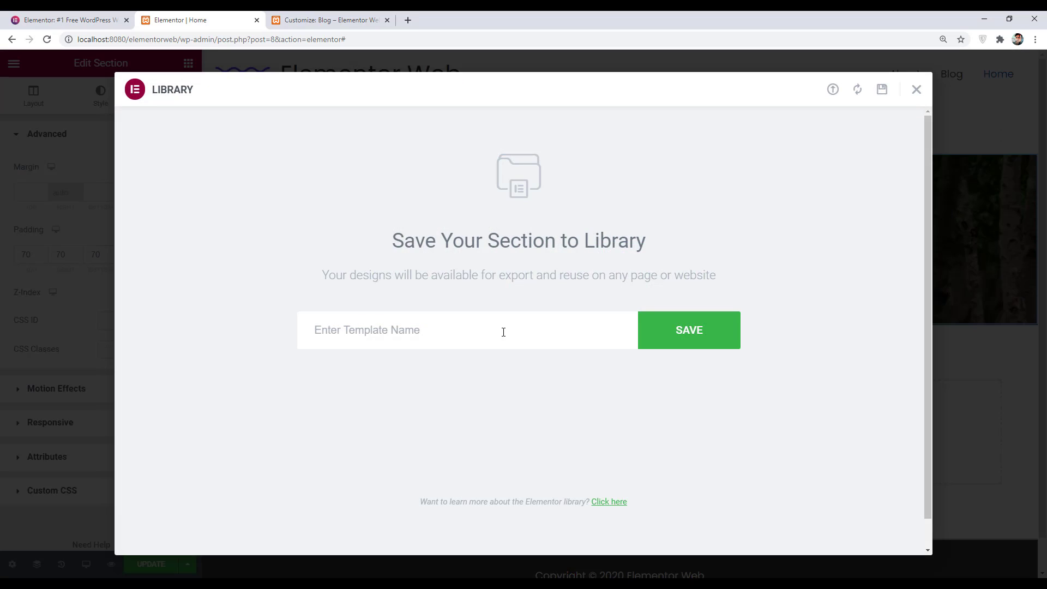
click(413, 333)
text(Hero S)
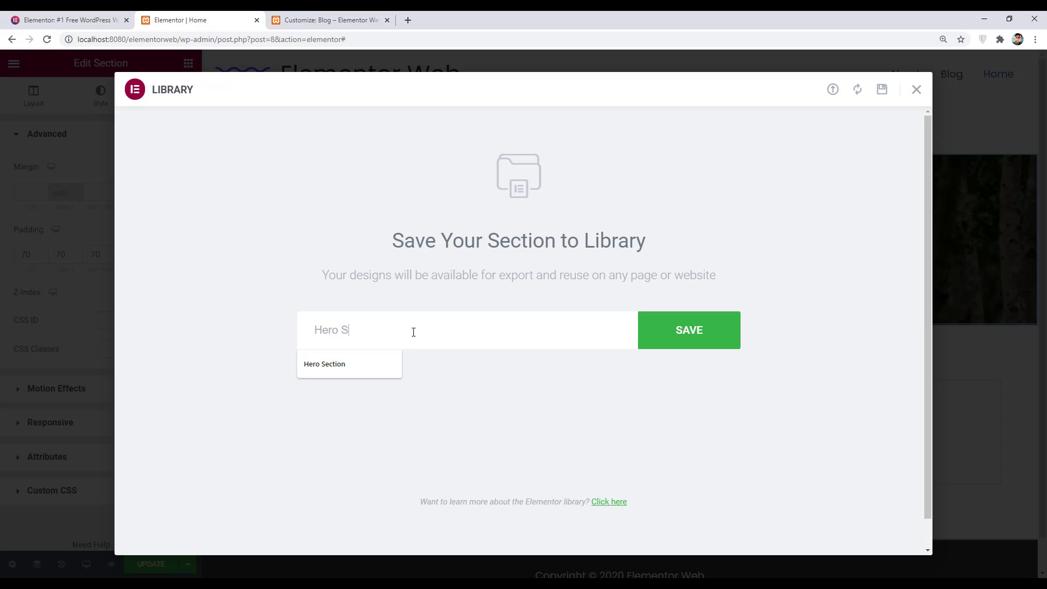
text(ection)
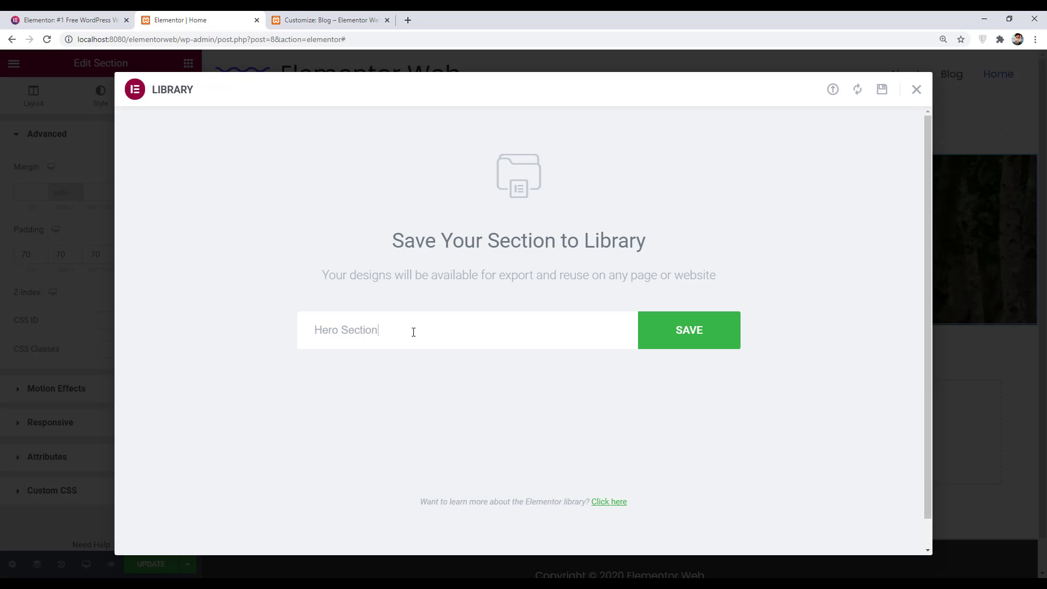
click(660, 334)
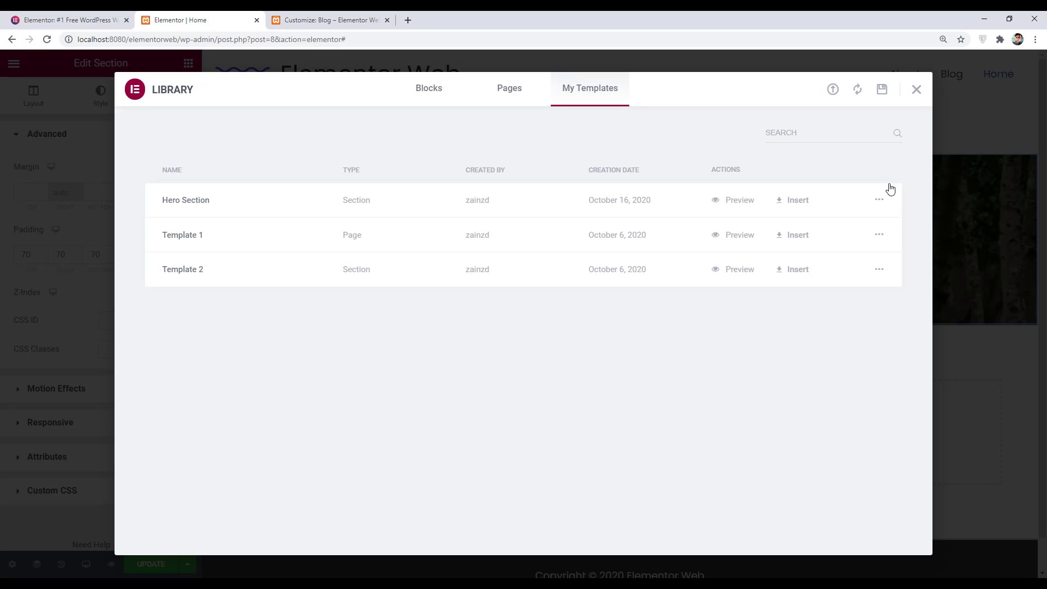
click(915, 91)
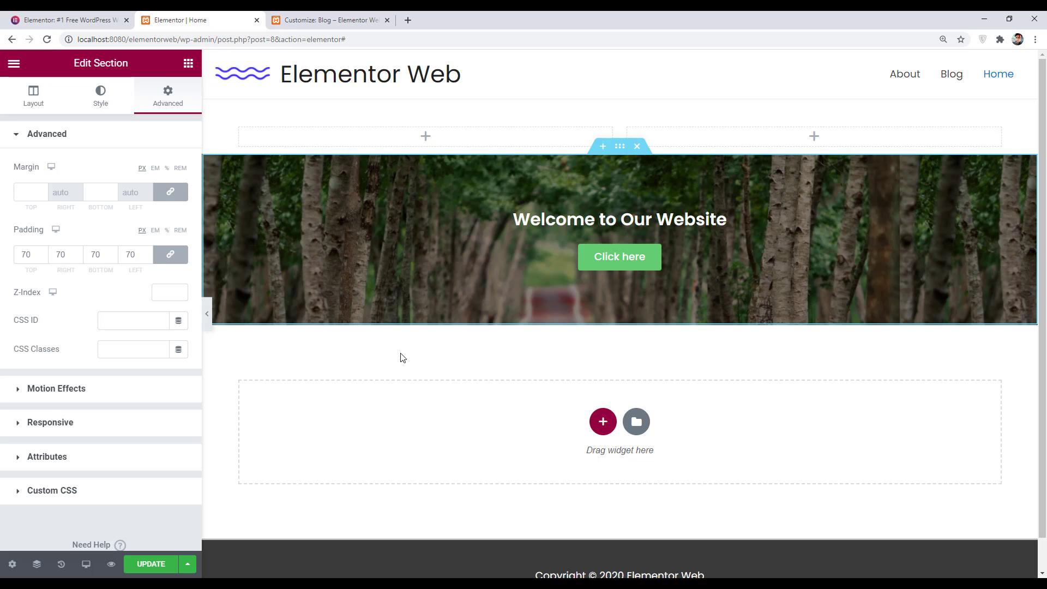
Step: Update the Home page and open the About page for editing with Elementor
click(151, 564)
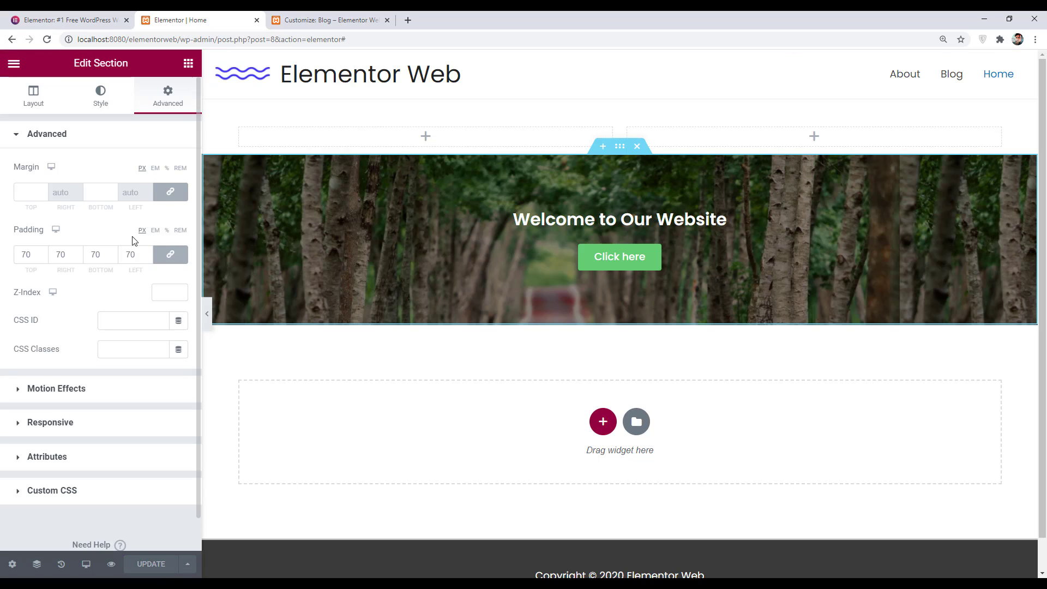
click(14, 74)
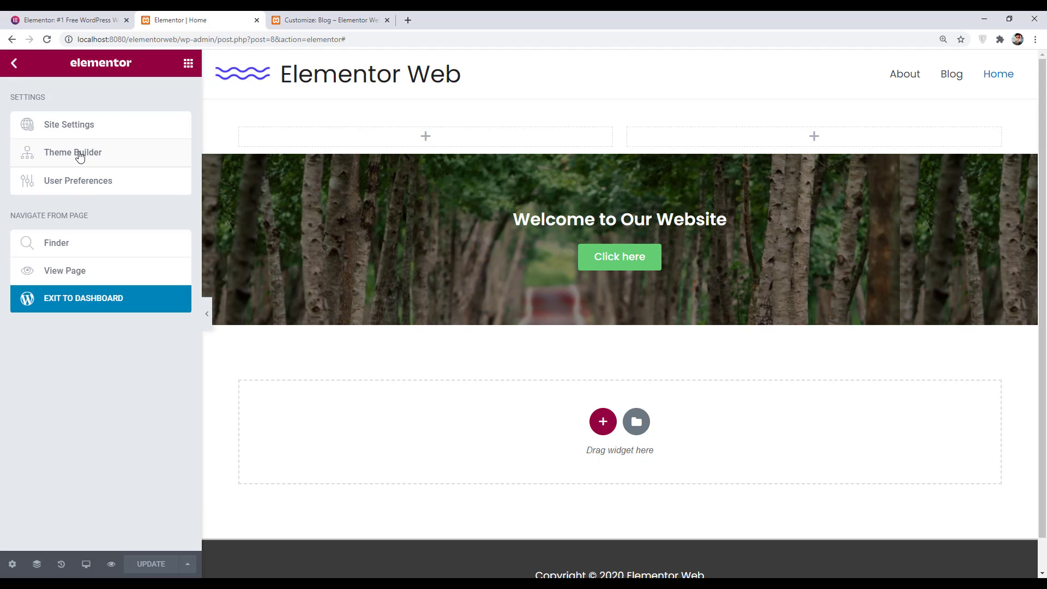
click(84, 305)
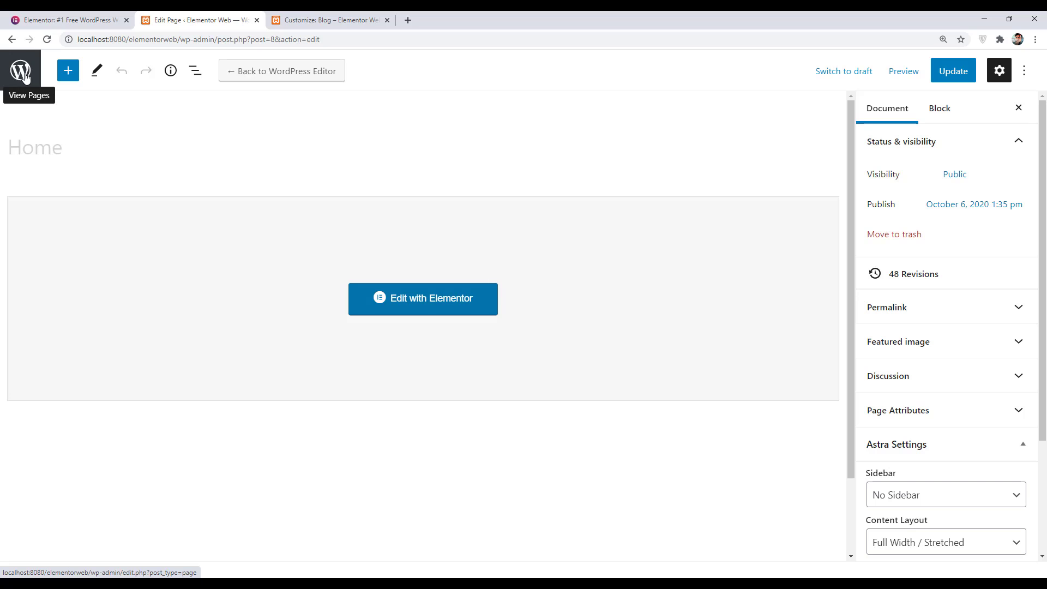
click(25, 76)
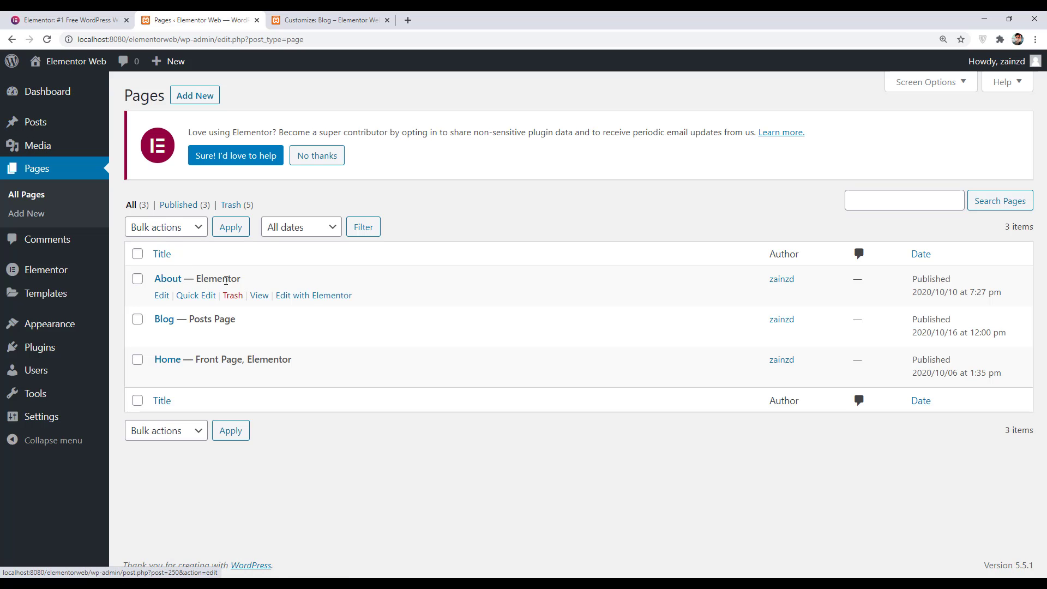
click(289, 297)
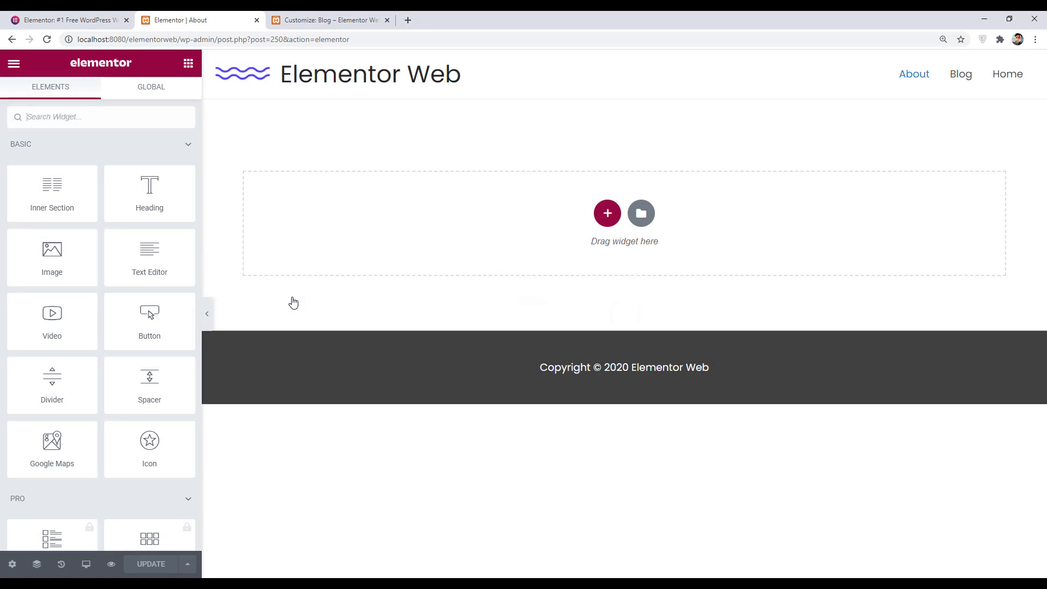
Step: Insert the saved Hero Section template into the About page, including the template's document settings
click(641, 215)
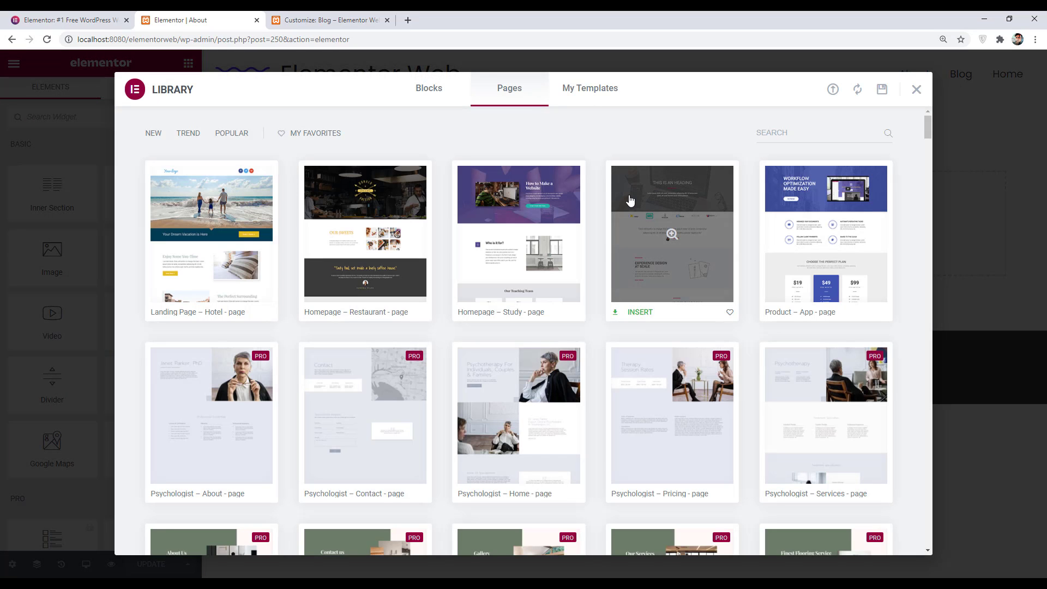
click(591, 97)
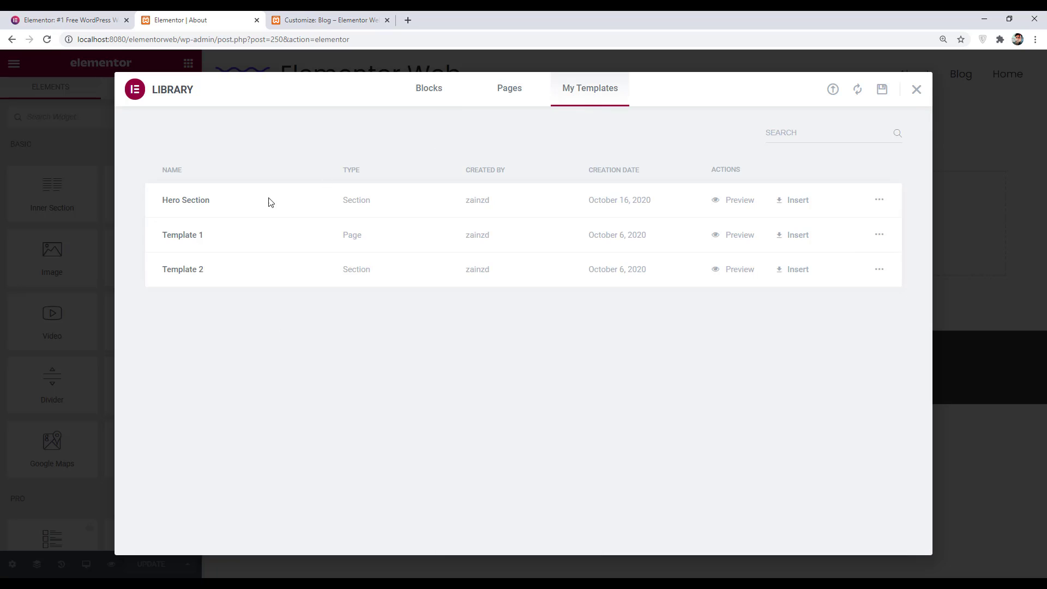
click(798, 203)
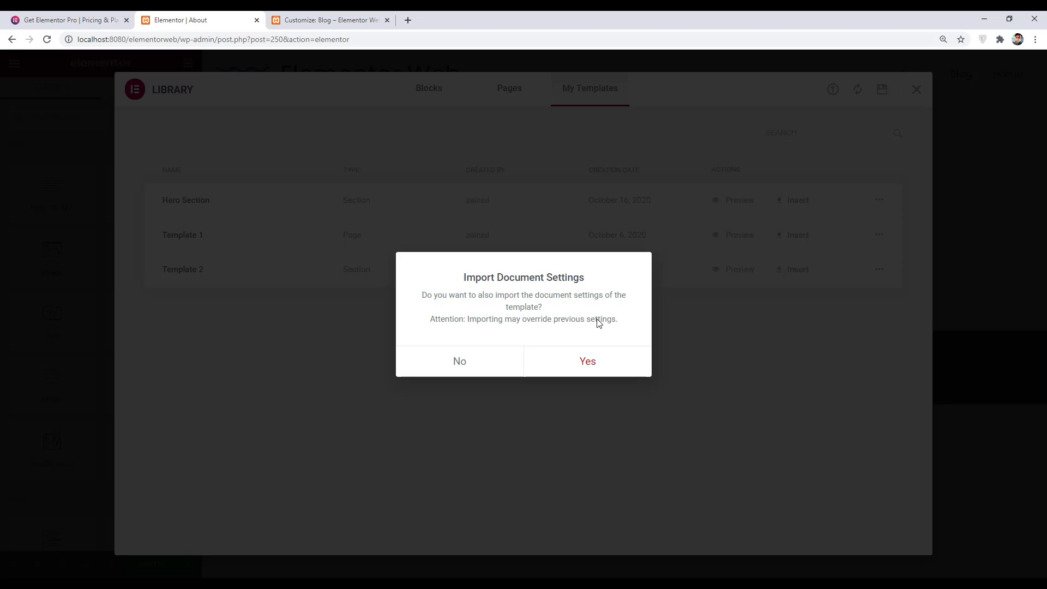
click(579, 361)
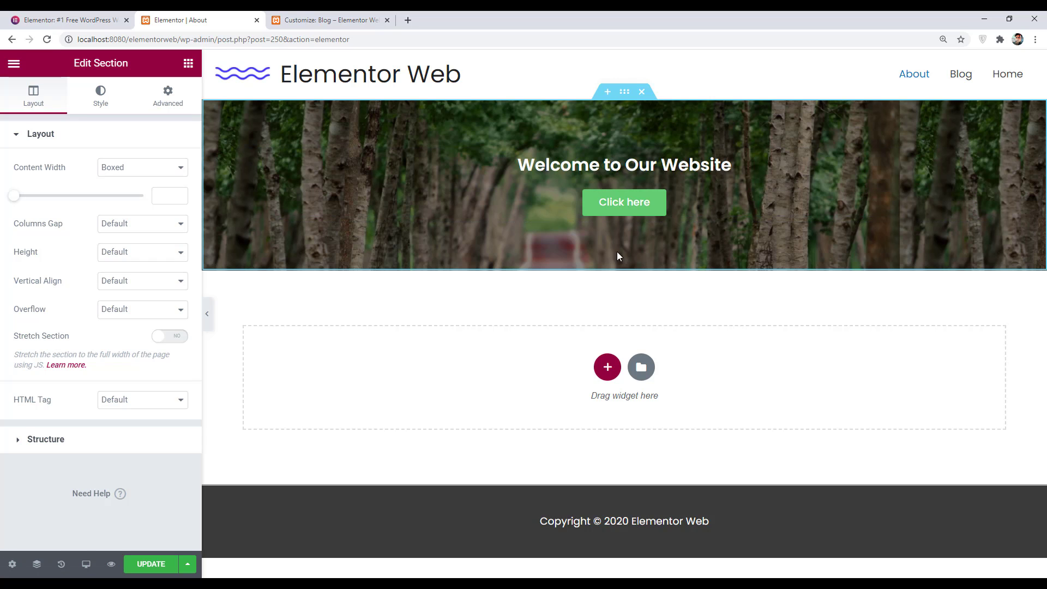
Step: Preview the Product – App page template in the library, and insert the Homepage – Agency page template below the hero section
click(640, 365)
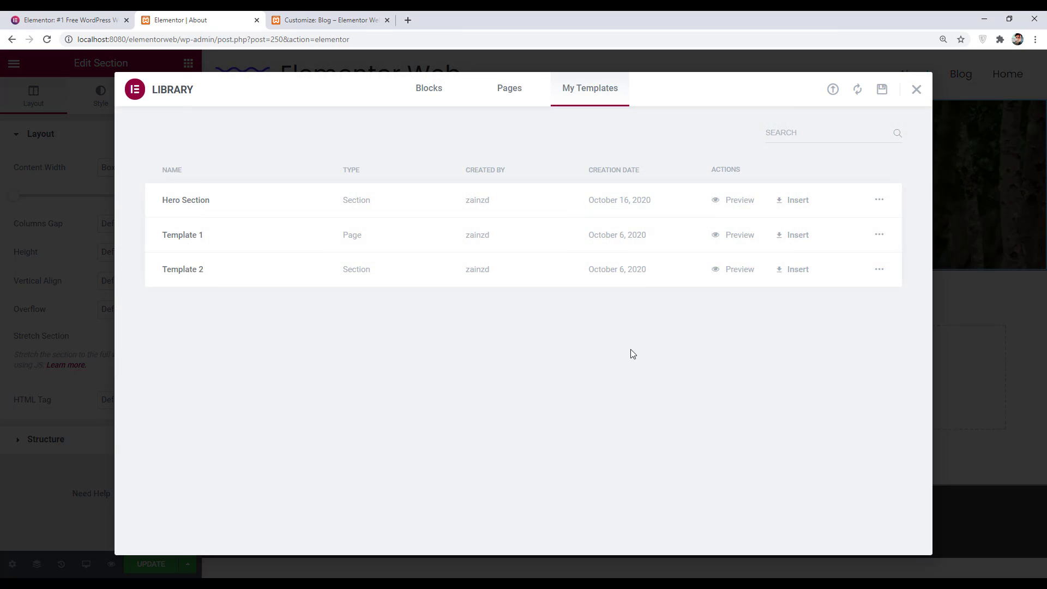
click(512, 90)
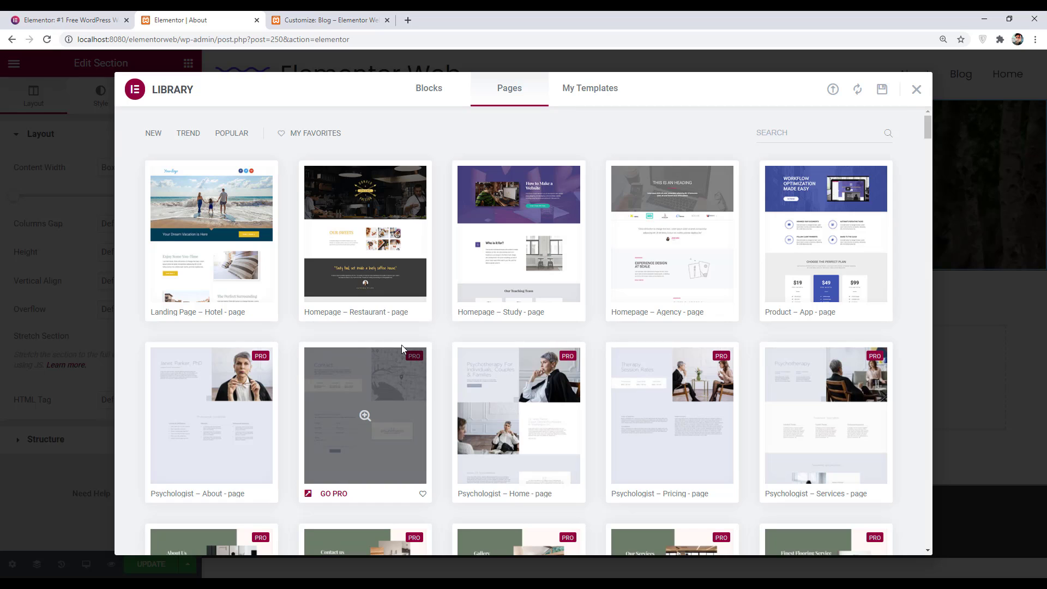
click(840, 226)
scroll(425, 389, down, 3)
scroll(426, 389, down, 8)
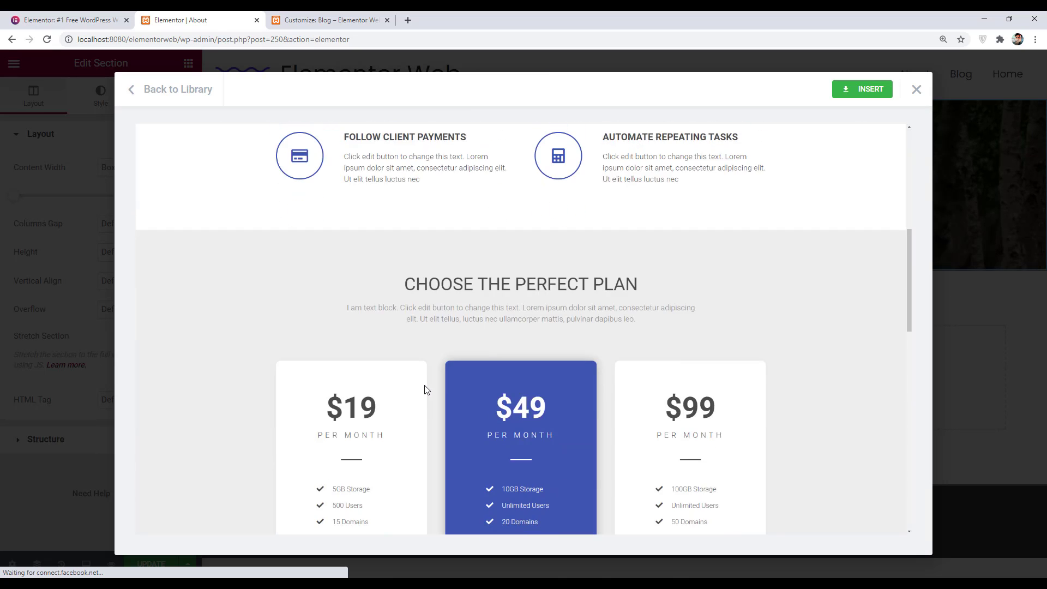
scroll(426, 388, up, 10)
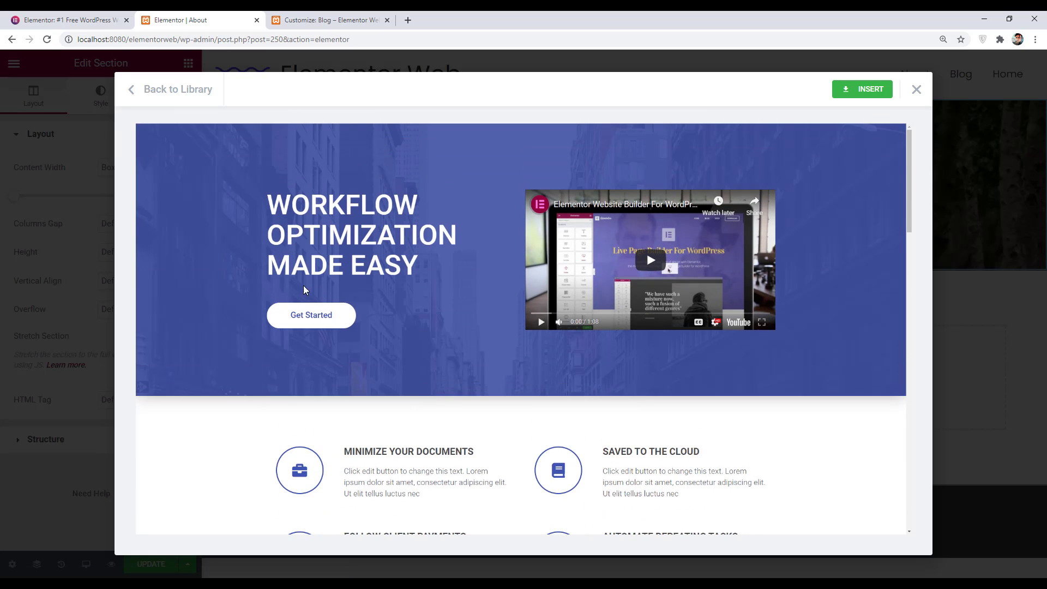
click(167, 91)
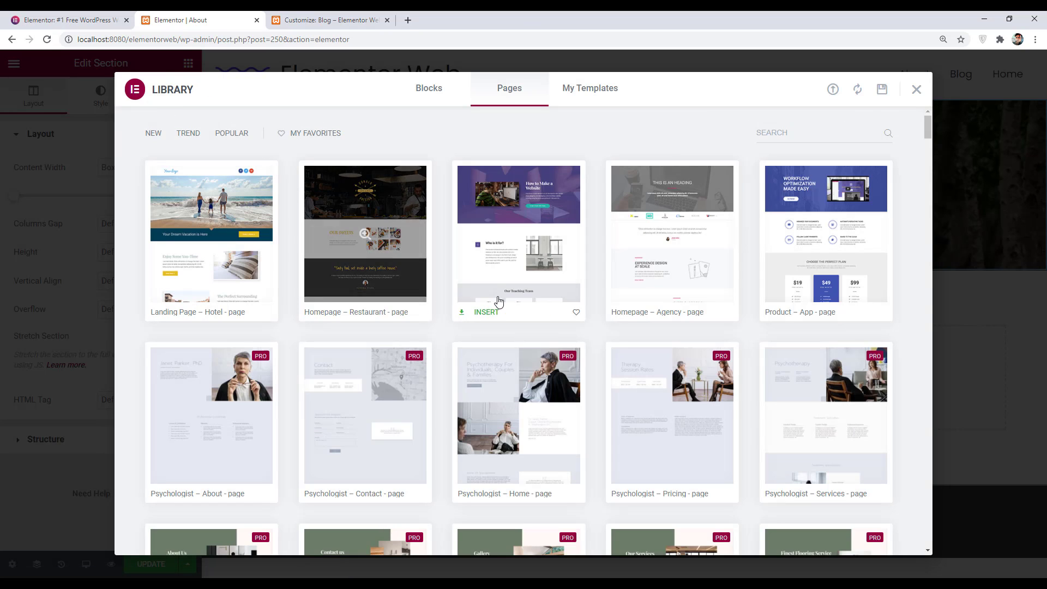
mouse_move(664, 270)
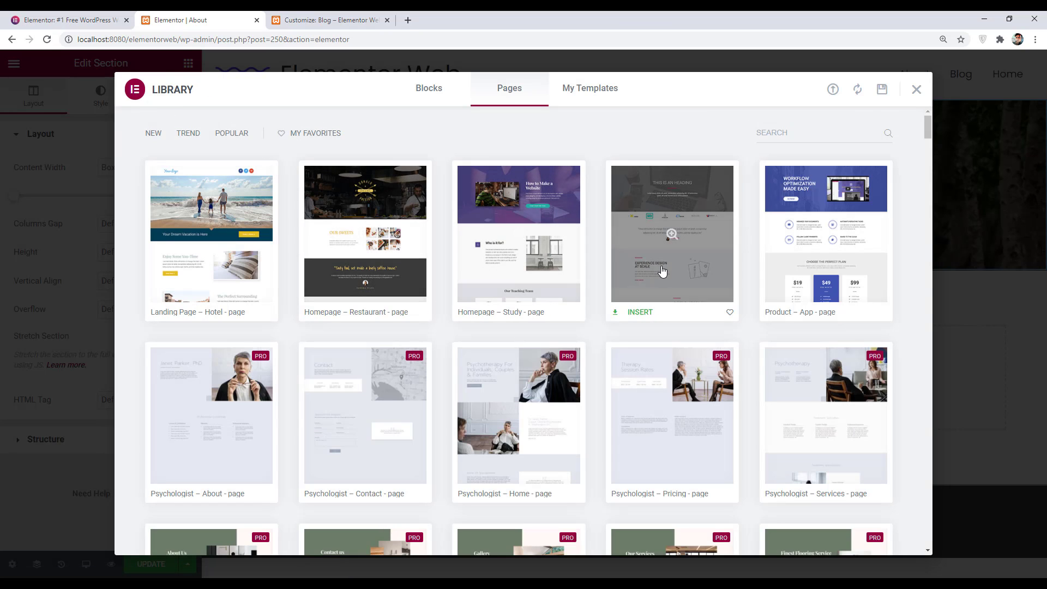
click(641, 312)
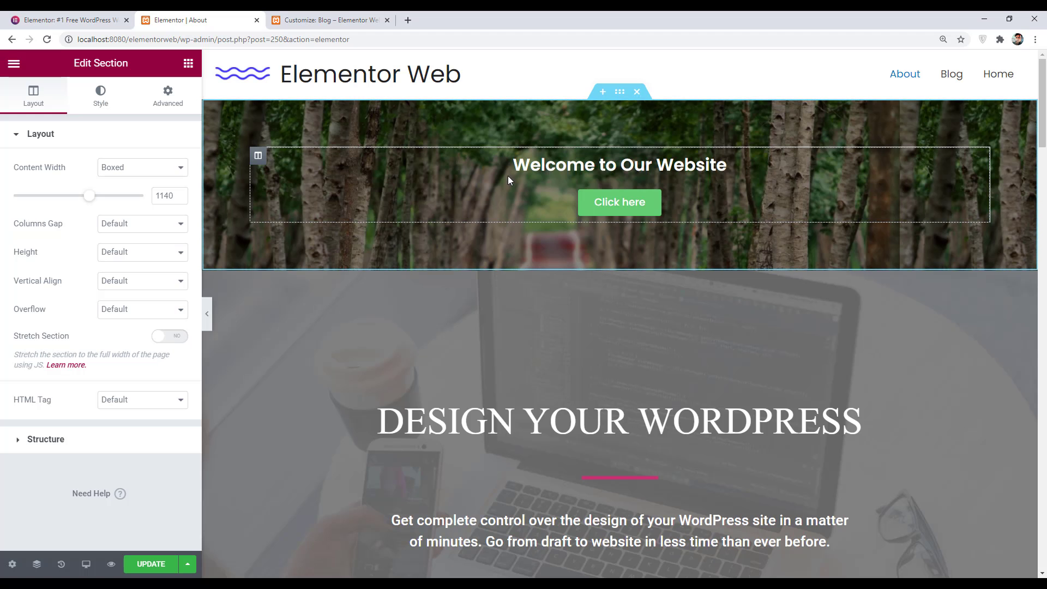
Step: Examine the headings, testimonial and content sections of the inserted Homepage – Agency template on the About page
click(364, 545)
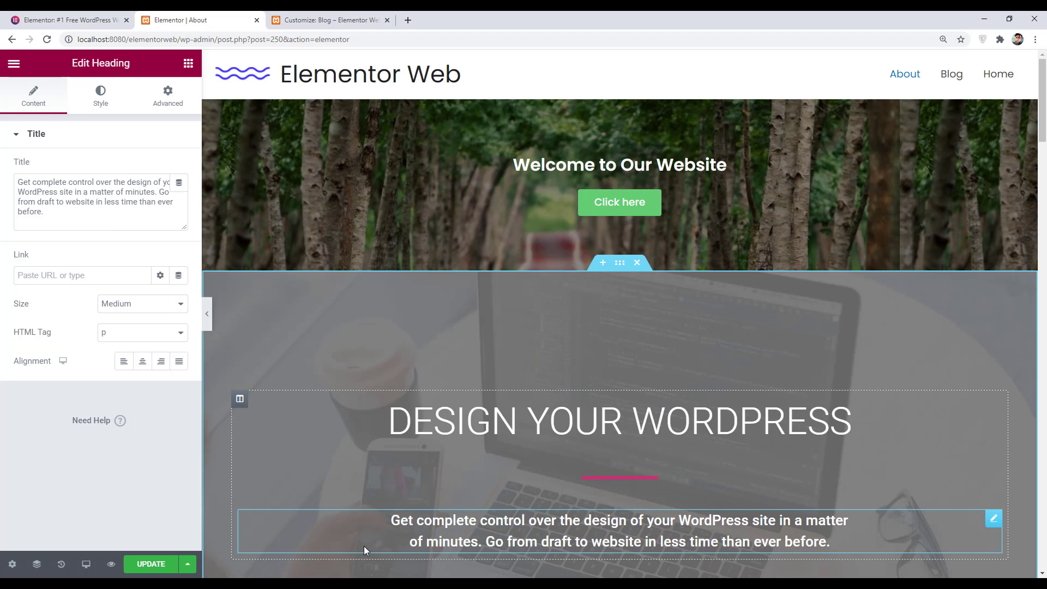
scroll(532, 328, down, 4)
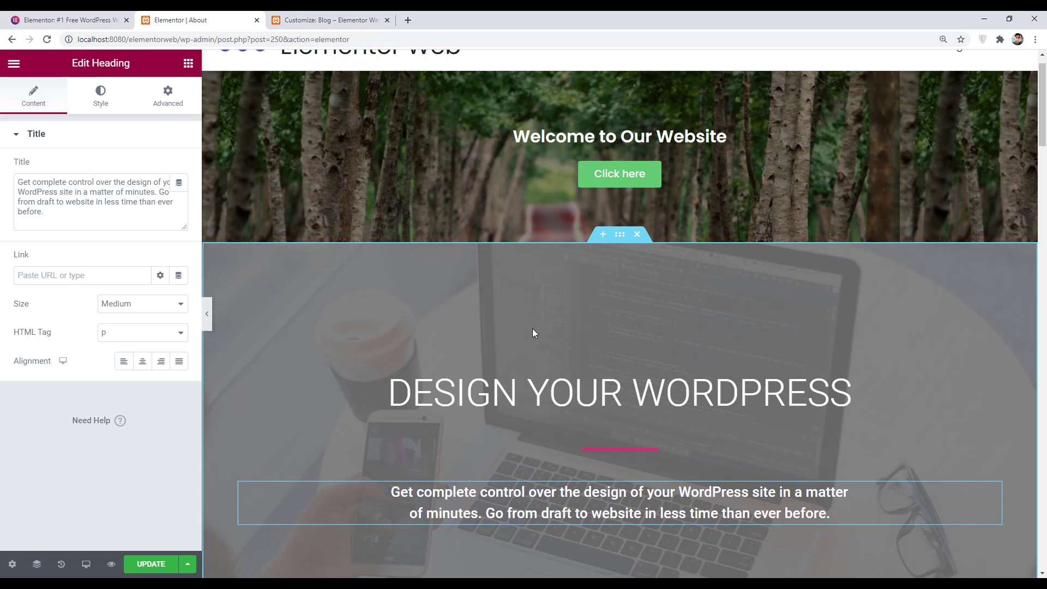
scroll(715, 392, down, 10)
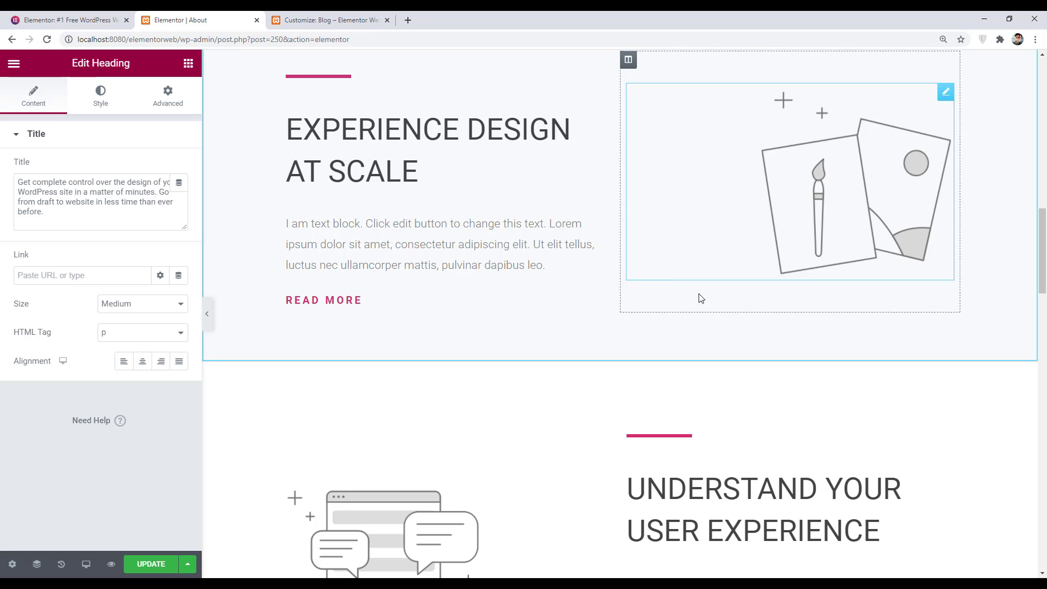
scroll(616, 253, up, 5)
scroll(616, 252, down, 5)
scroll(839, 183, up, 5)
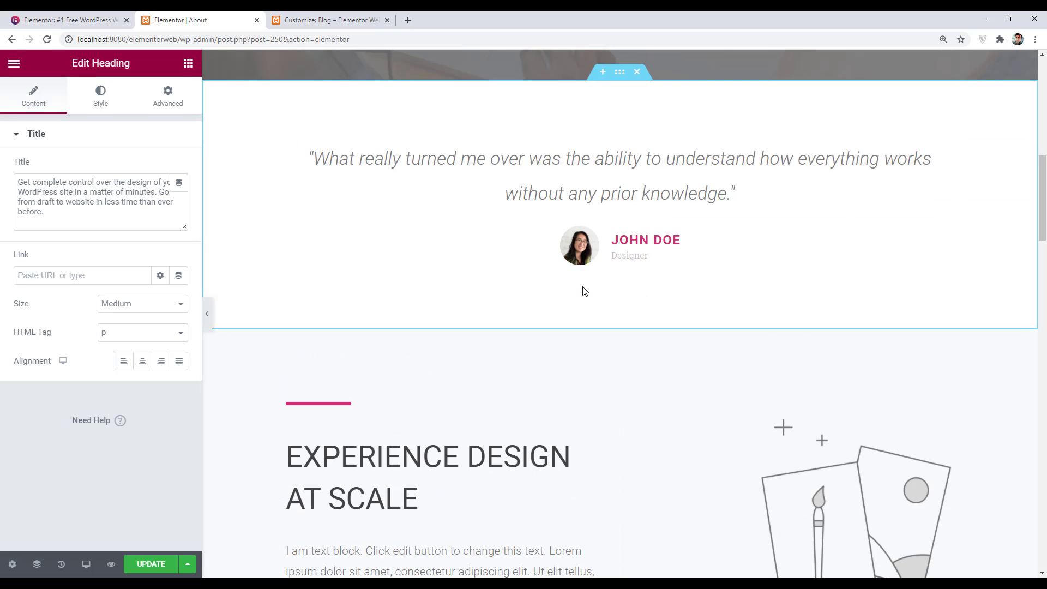
scroll(582, 289, down, 5)
scroll(598, 306, down, 15)
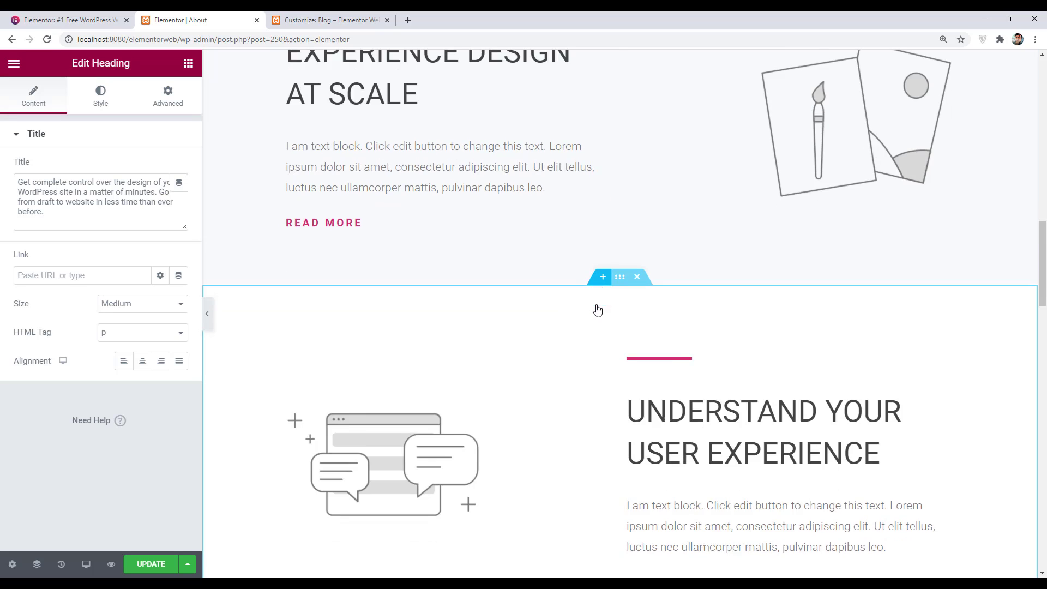
Step: Insert the white boxed accordion-style block from the library's Faq block category at the end of the About page
scroll(598, 310, down, 10)
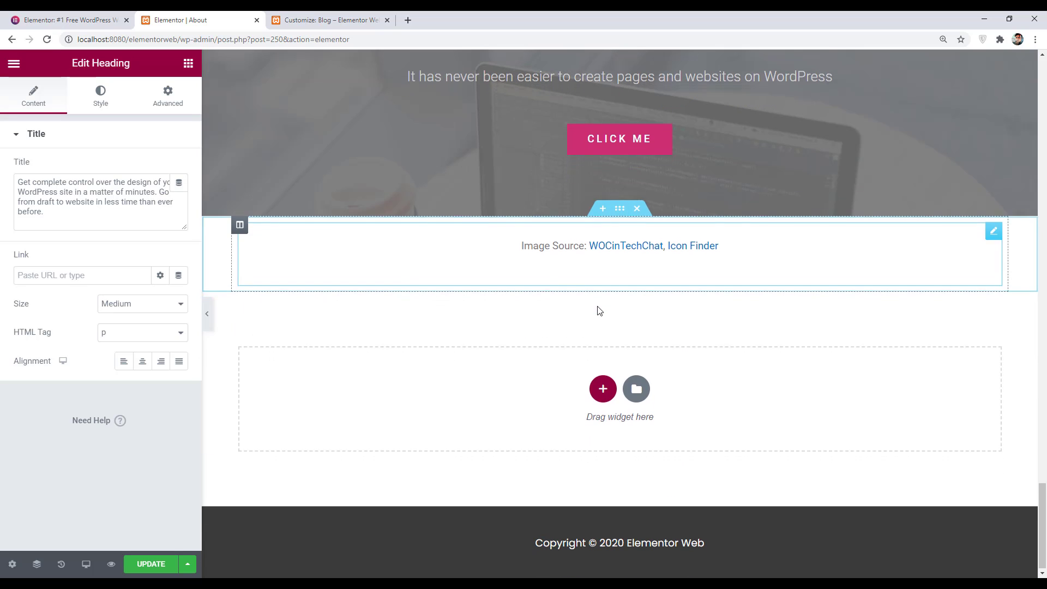
click(634, 388)
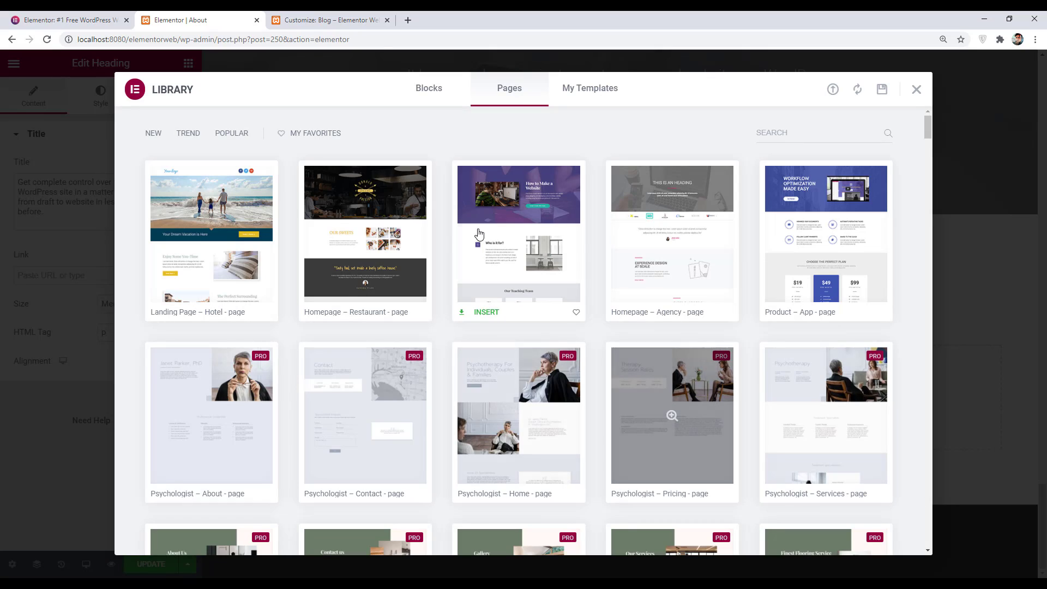
click(436, 99)
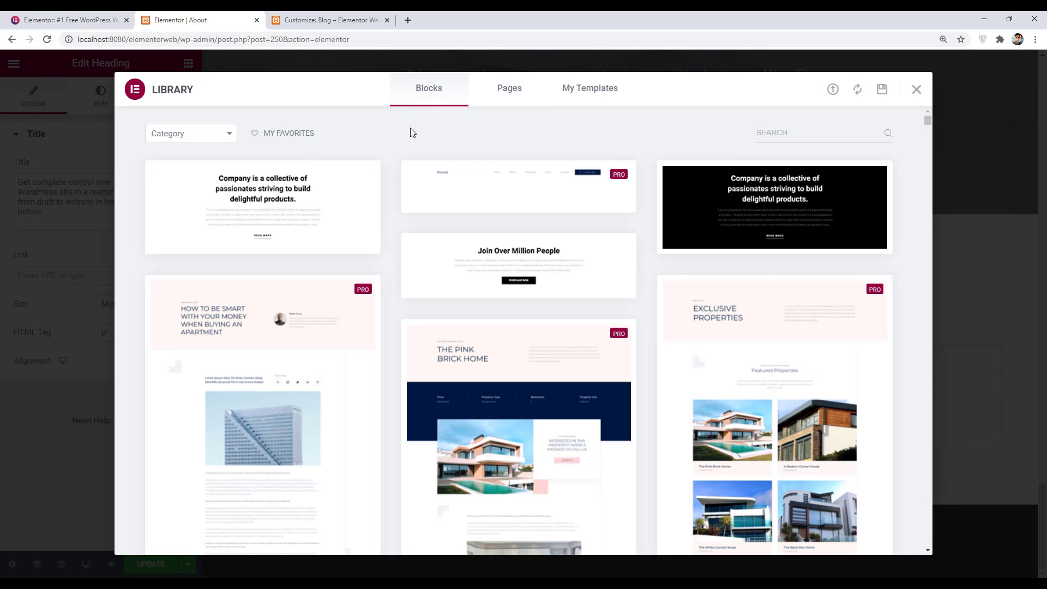
click(212, 134)
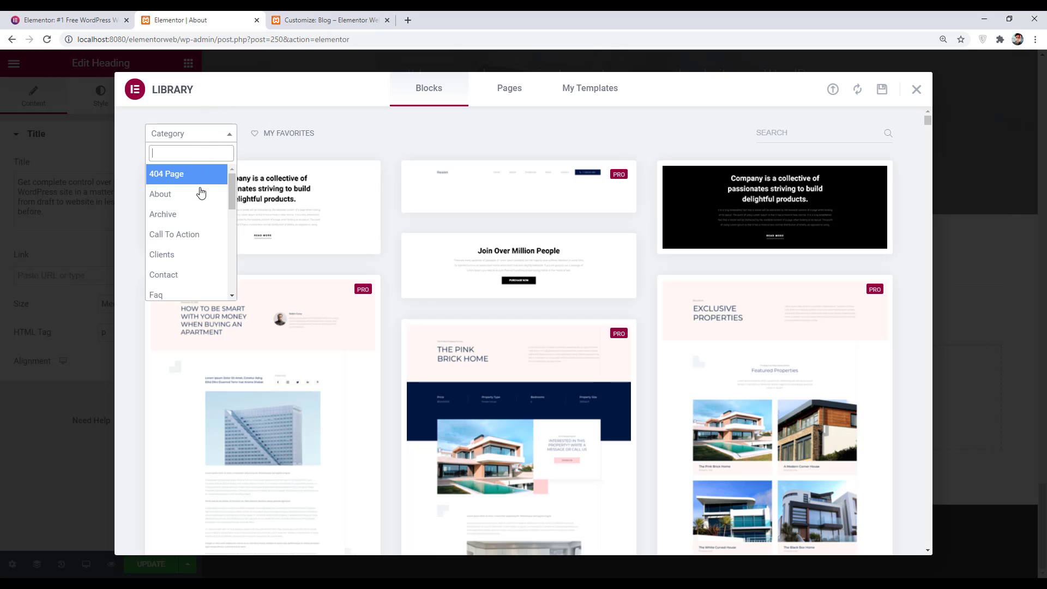
scroll(185, 217, down, 4)
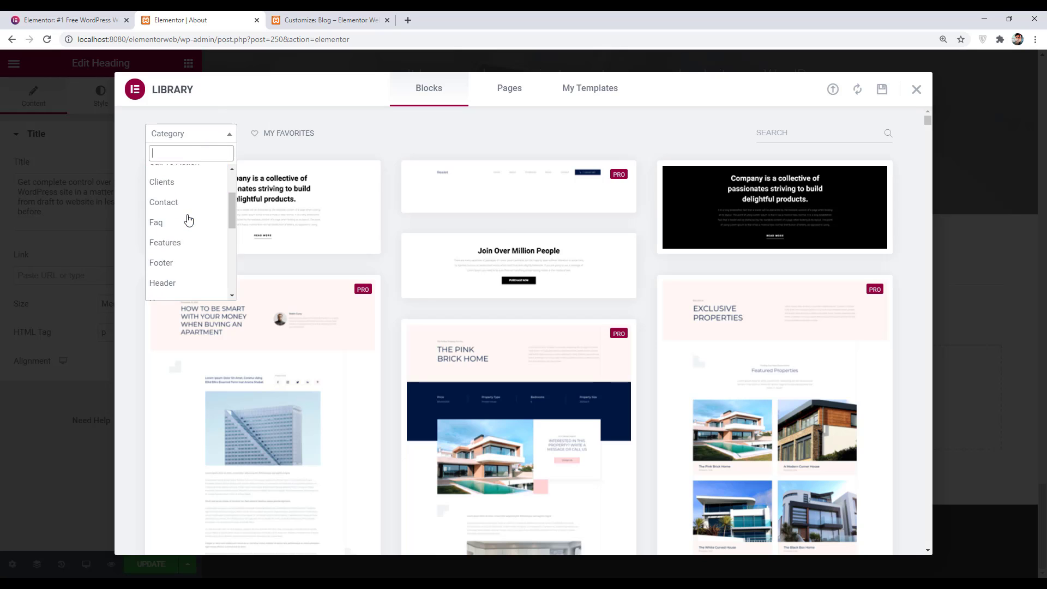
click(170, 191)
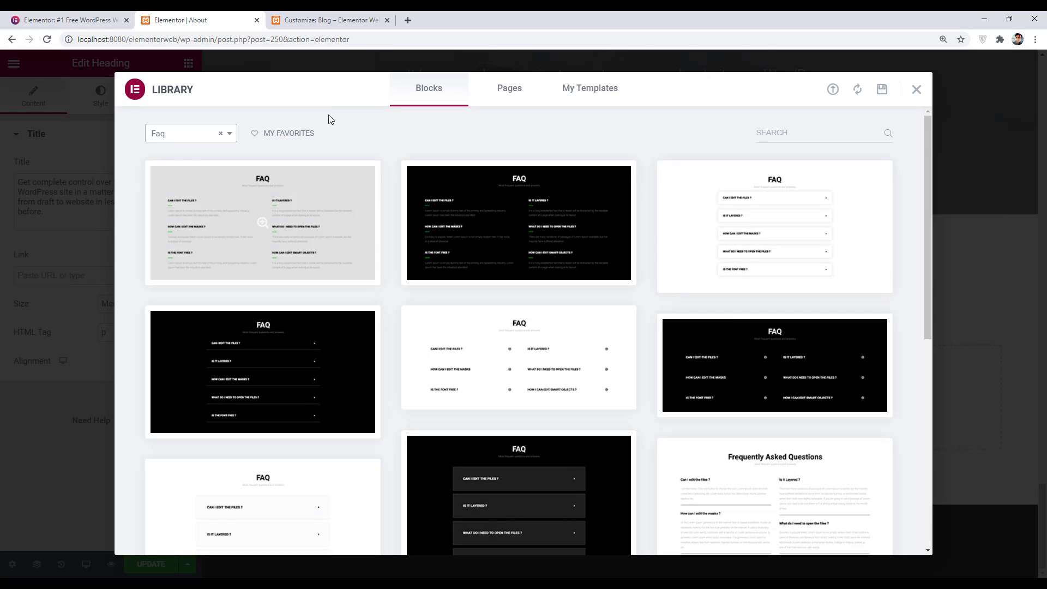
mouse_move(723, 272)
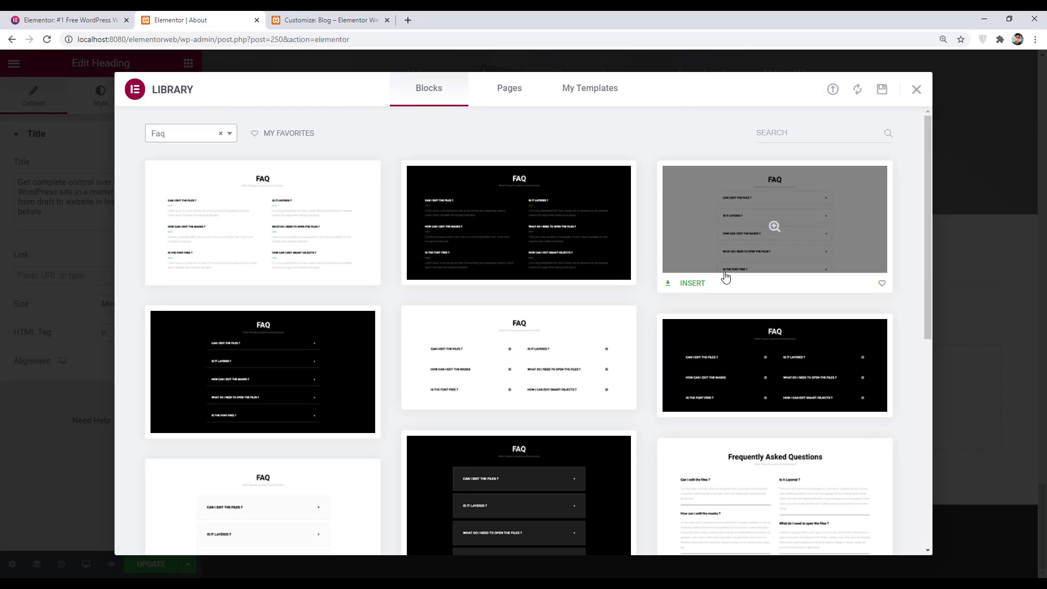
click(691, 283)
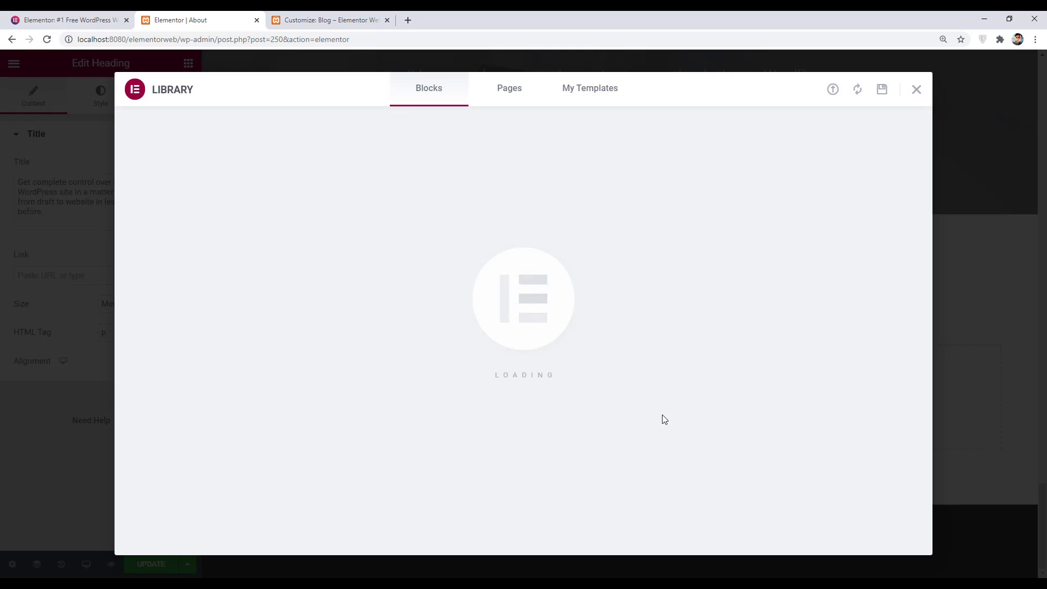
scroll(520, 456, down, 3)
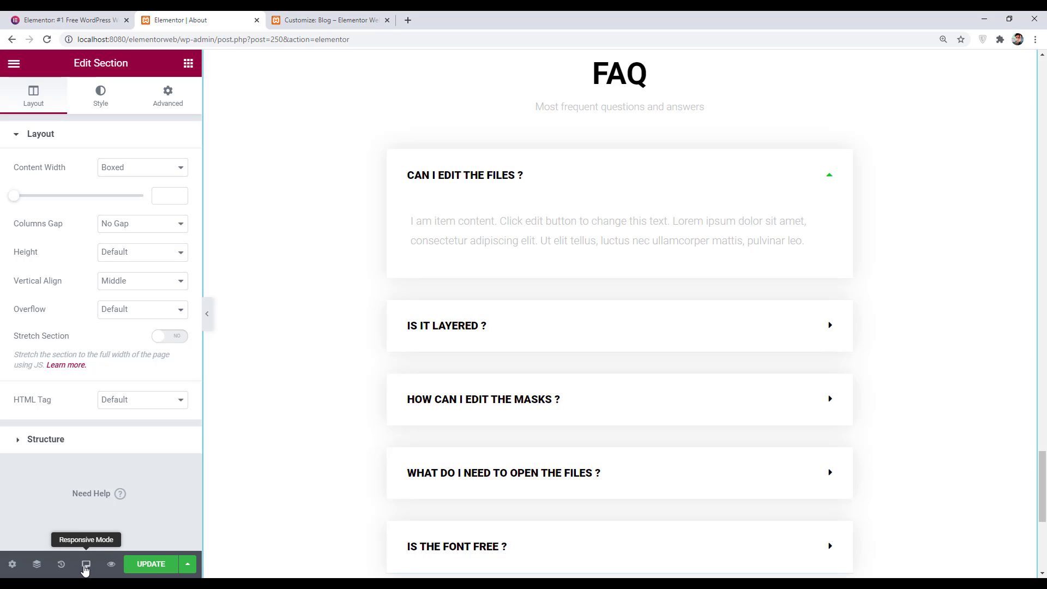
Step: In the mobile responsive preview, left-align the hero section's Click here button and update the About page
click(86, 565)
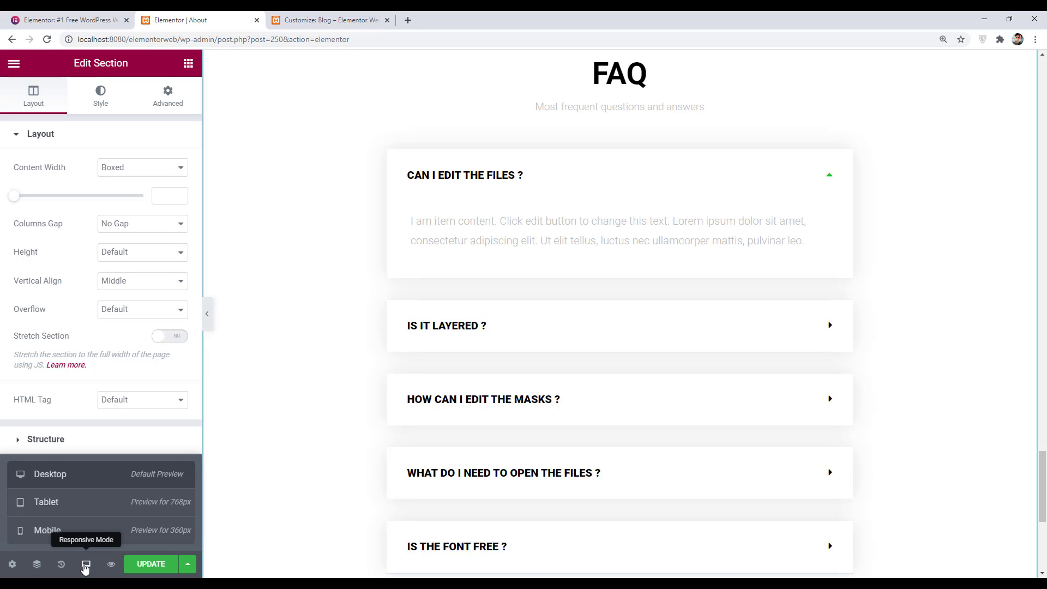
click(47, 530)
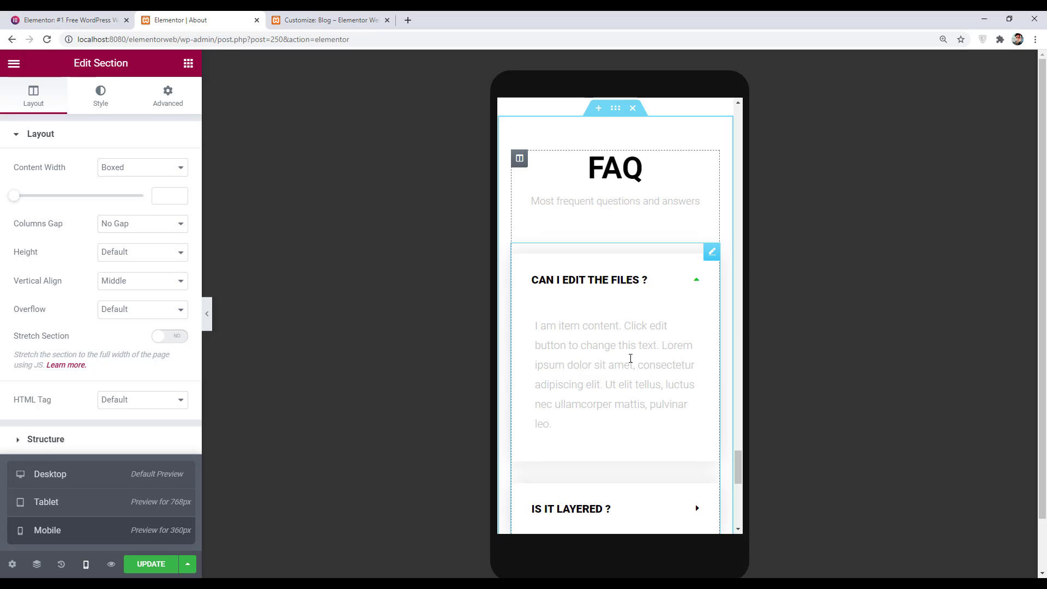
scroll(630, 358, up, 15)
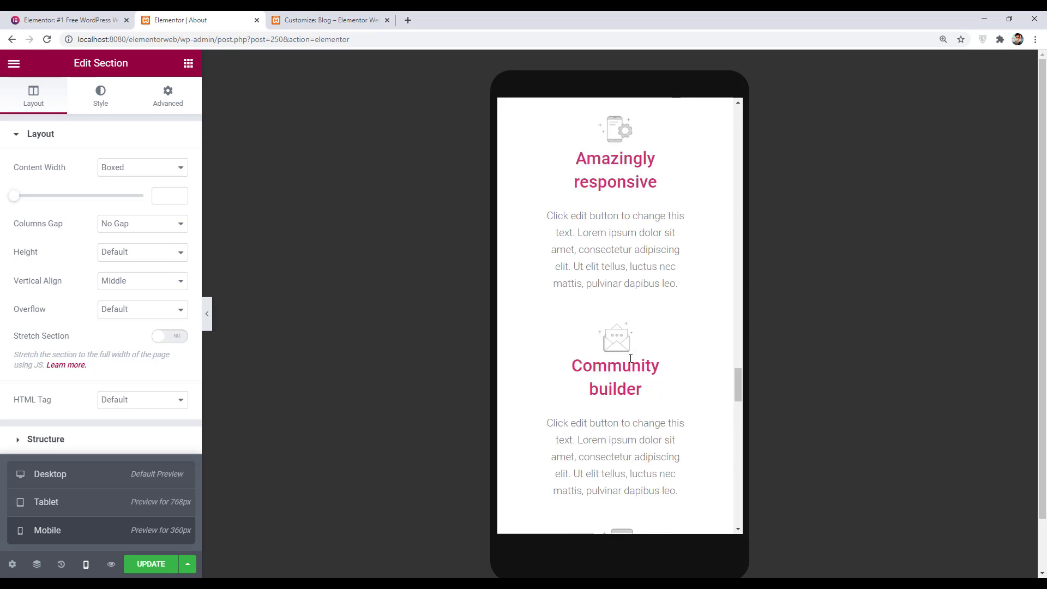
scroll(632, 354, up, 15)
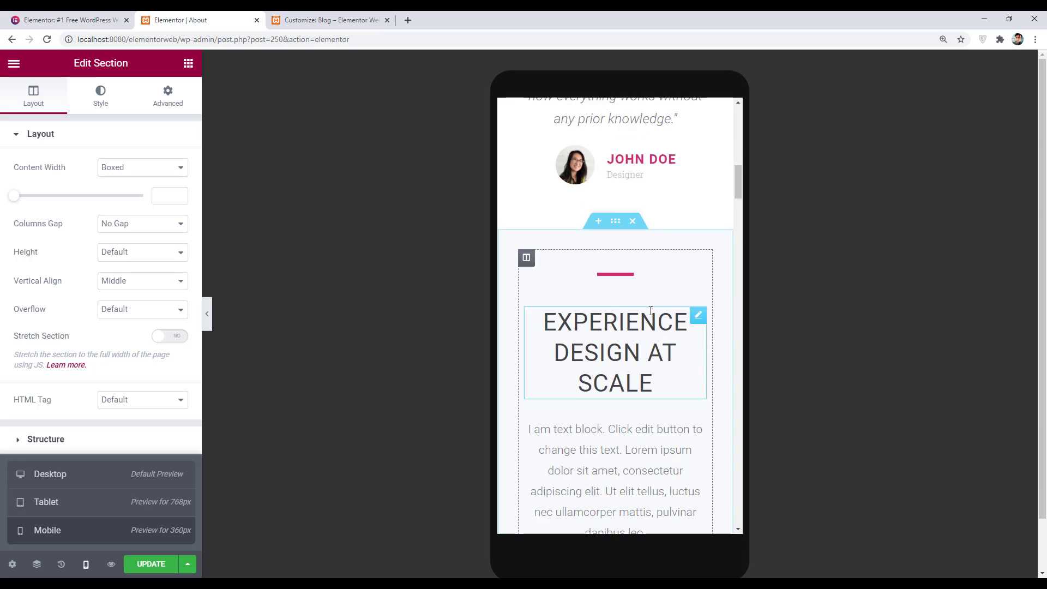
scroll(650, 311, up, 10)
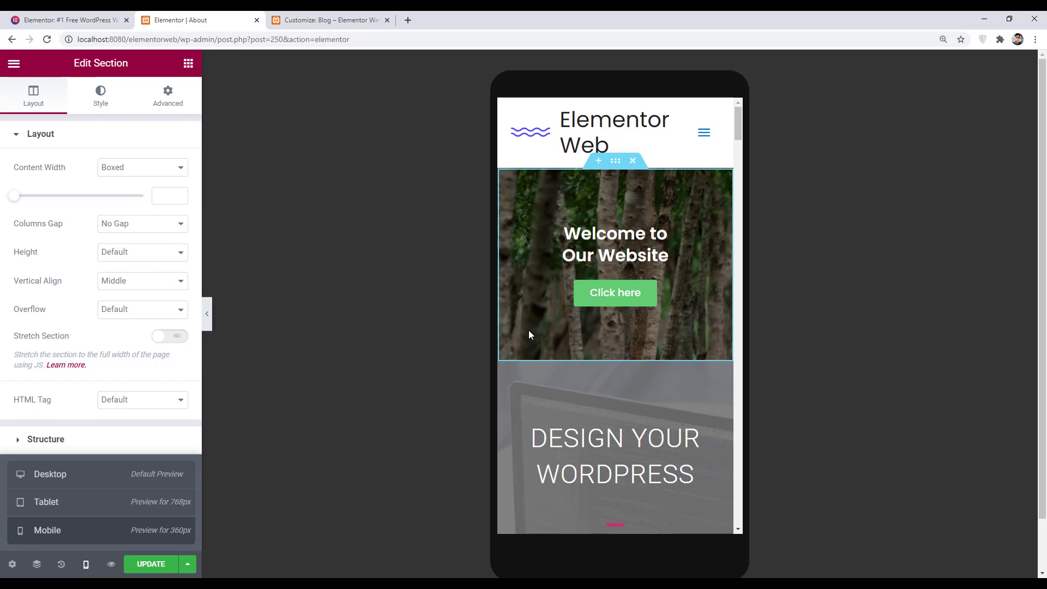
click(615, 293)
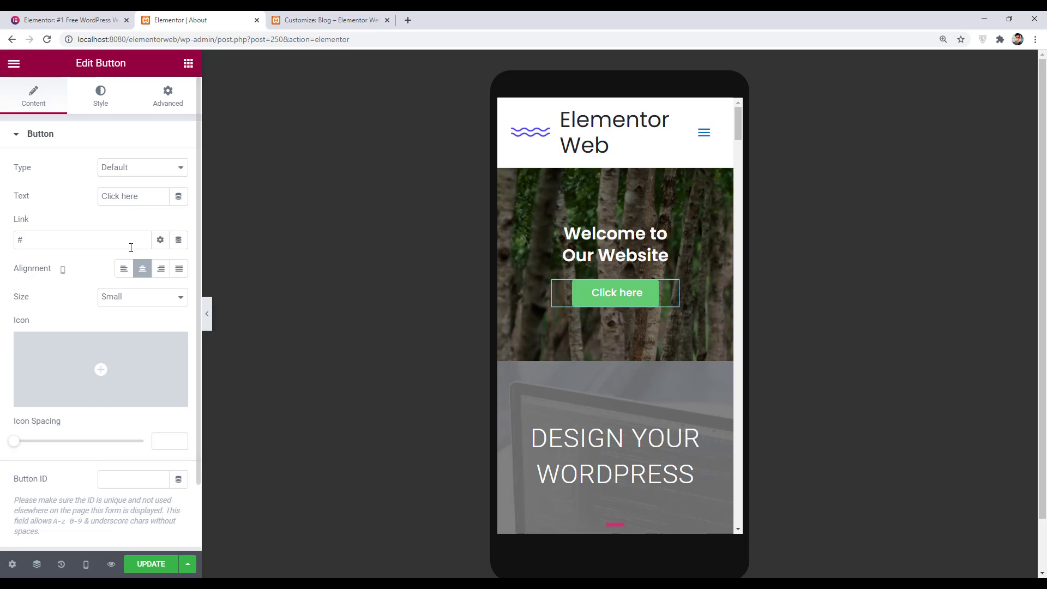
click(129, 274)
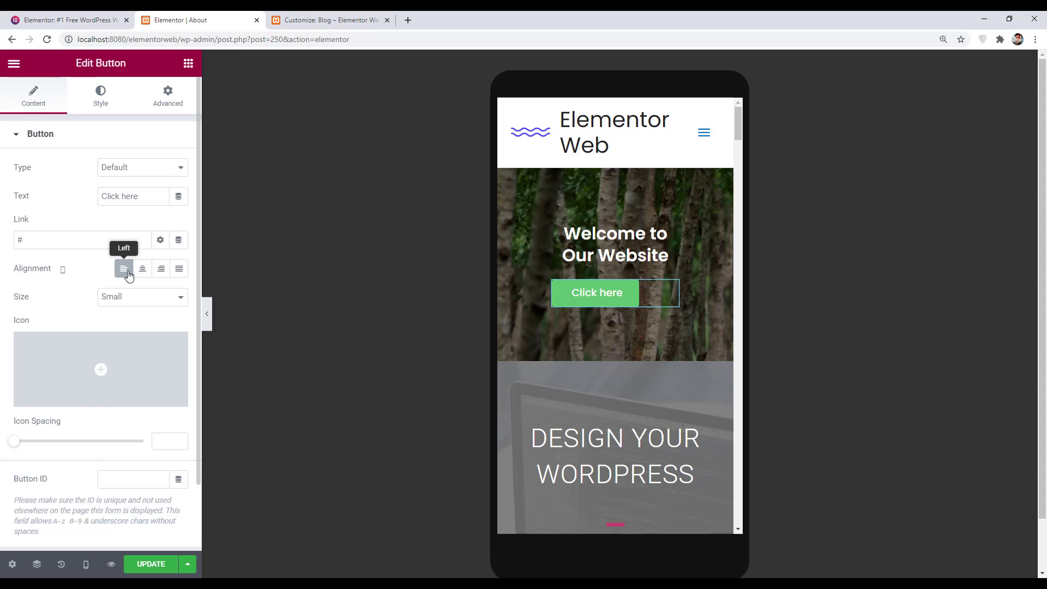
click(147, 564)
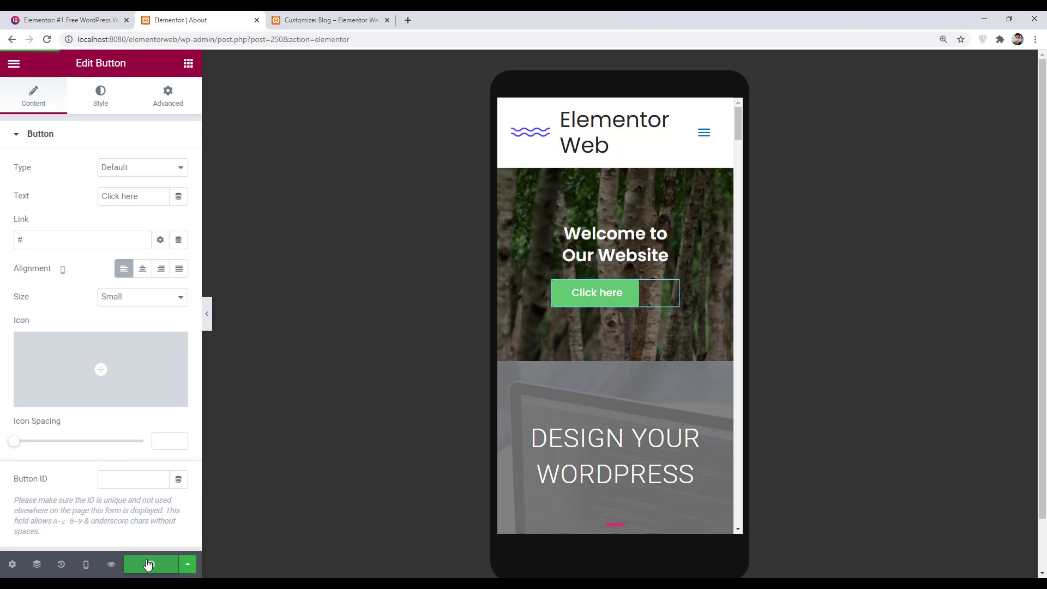
Step: Return to the desktop preview and revert the page history to the Hero Section template insertion just before Homepage – Agency was added
click(87, 565)
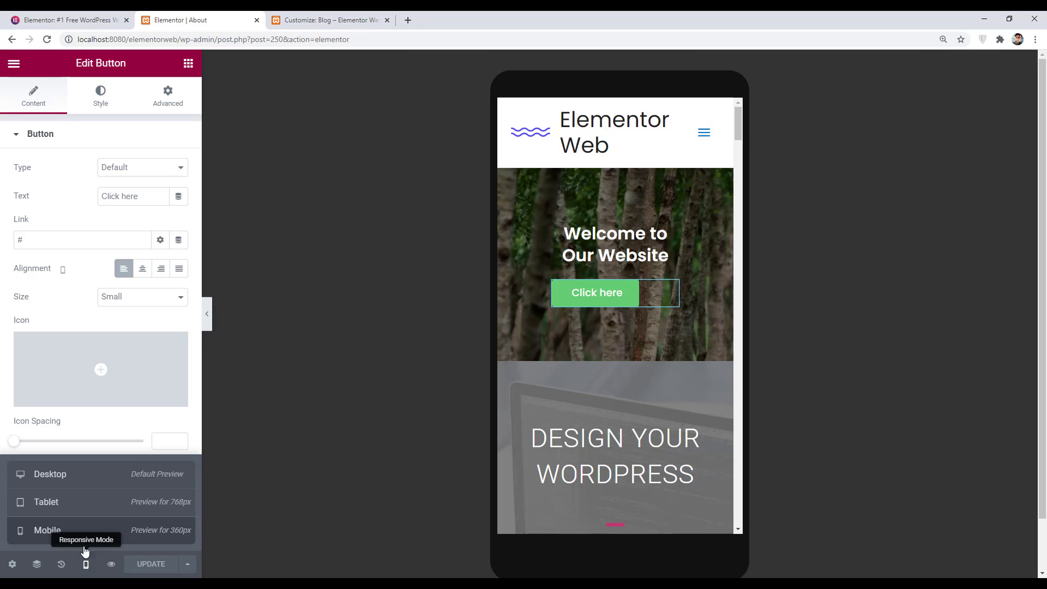
click(66, 487)
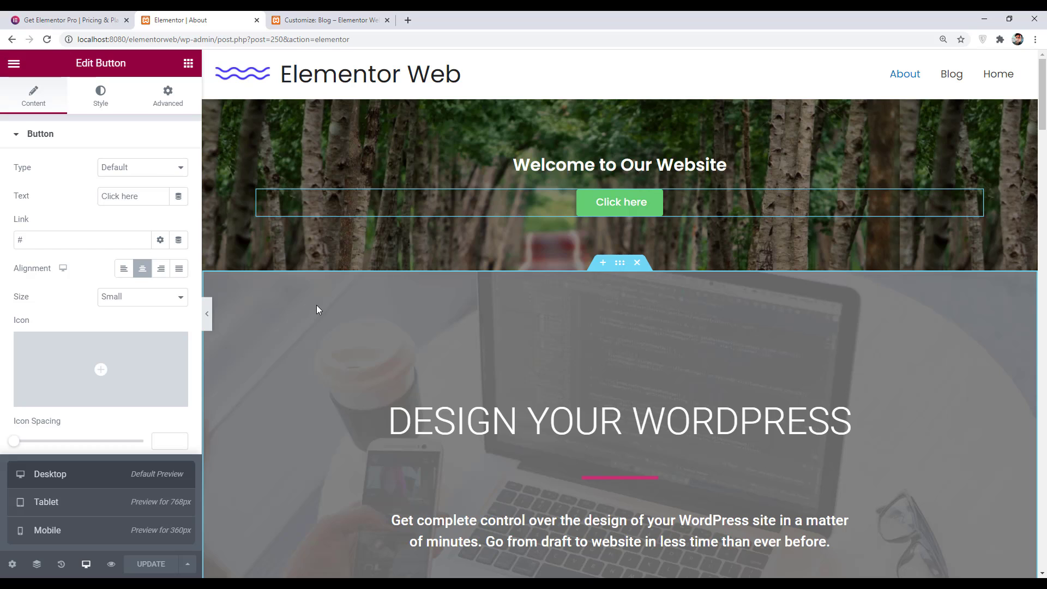
click(63, 567)
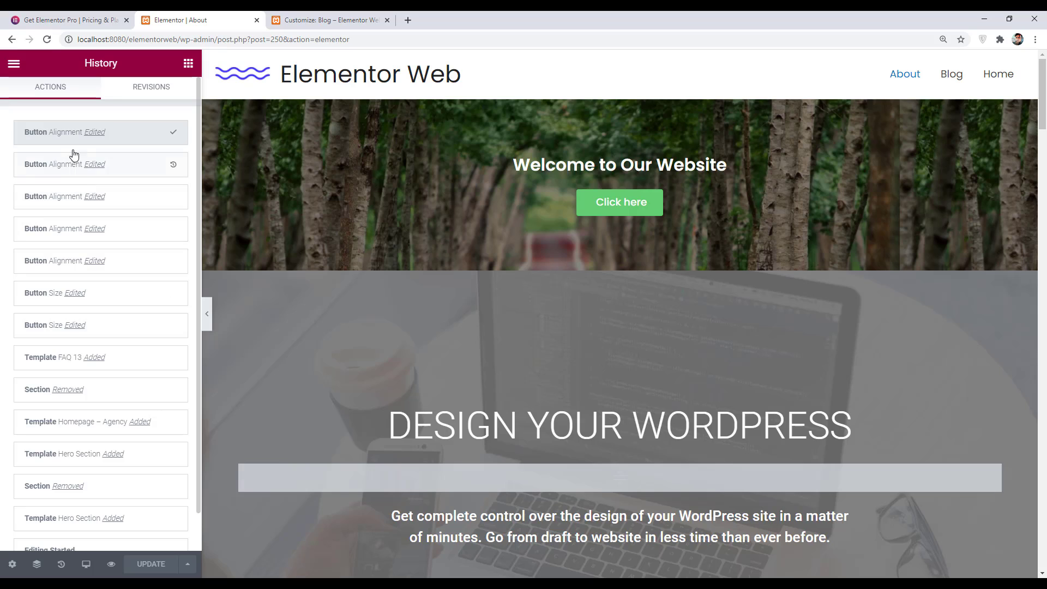
click(146, 91)
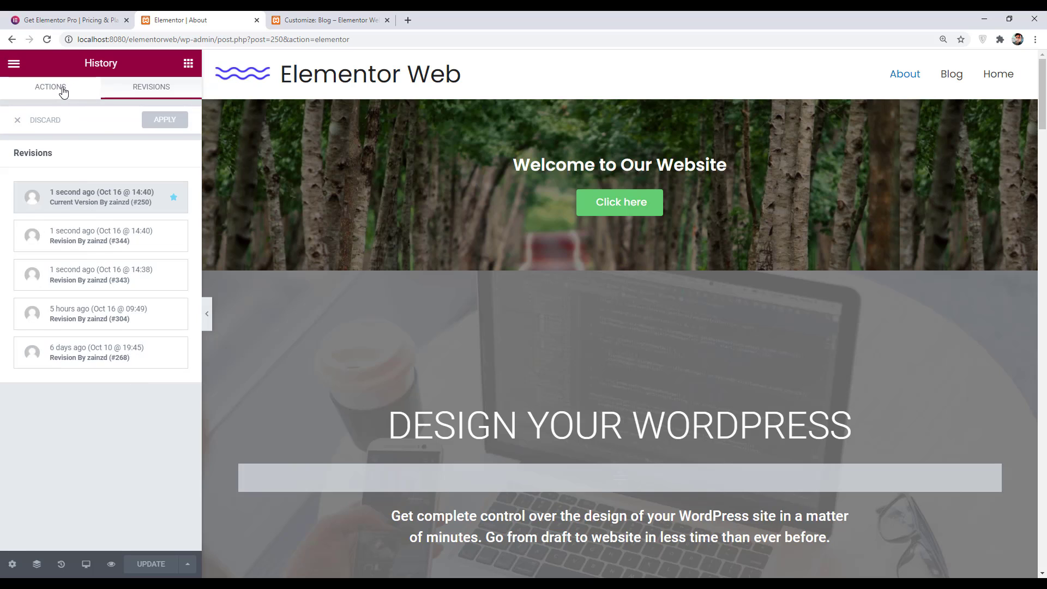
click(63, 91)
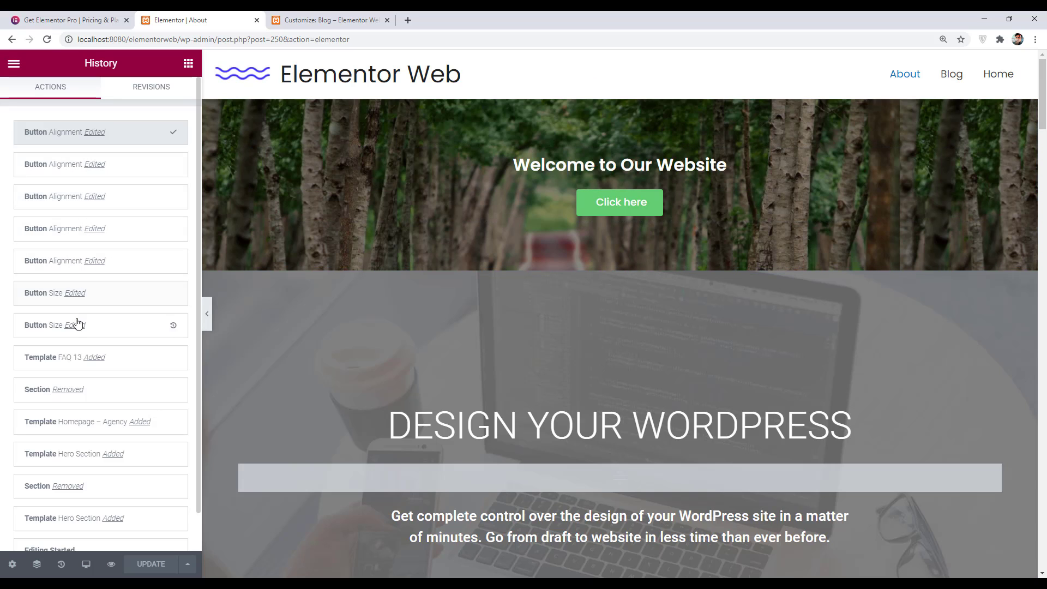
click(120, 461)
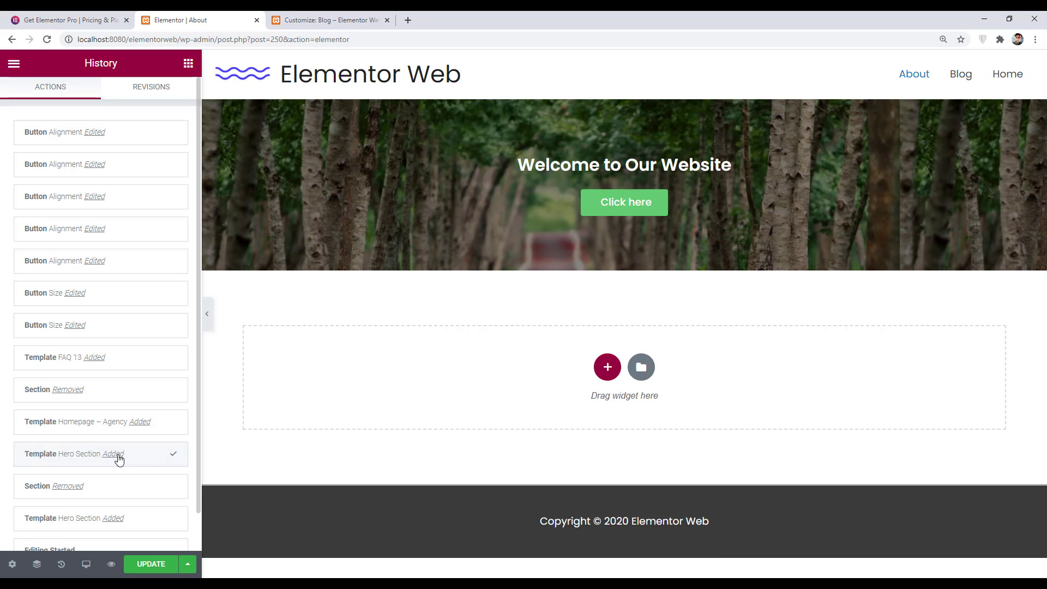